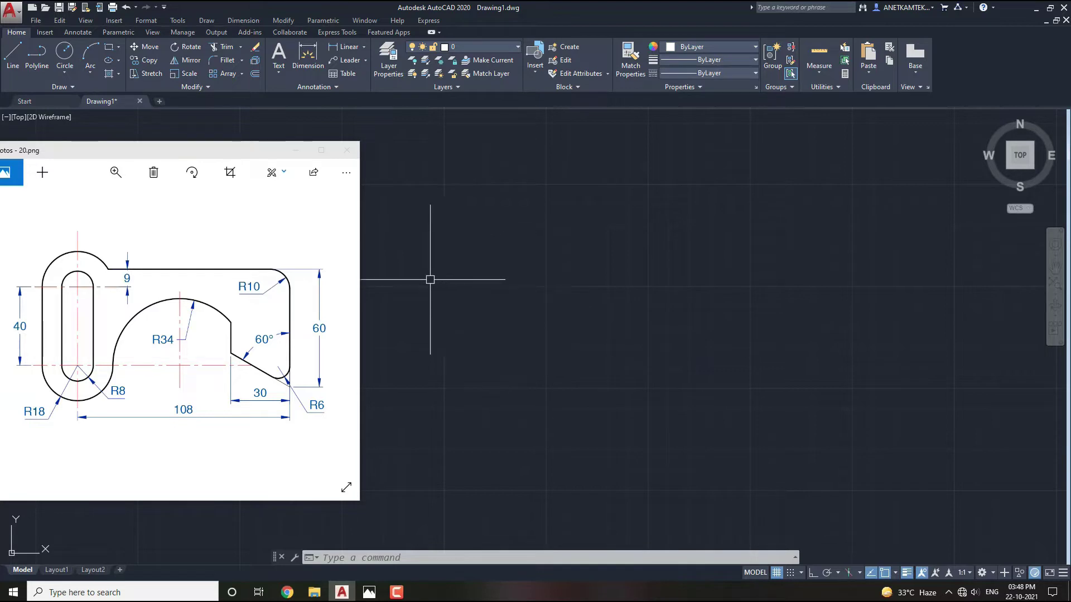
Step: Draw two concentric circles of radius 8 and 18 sharing one centre
left_click(255, 157)
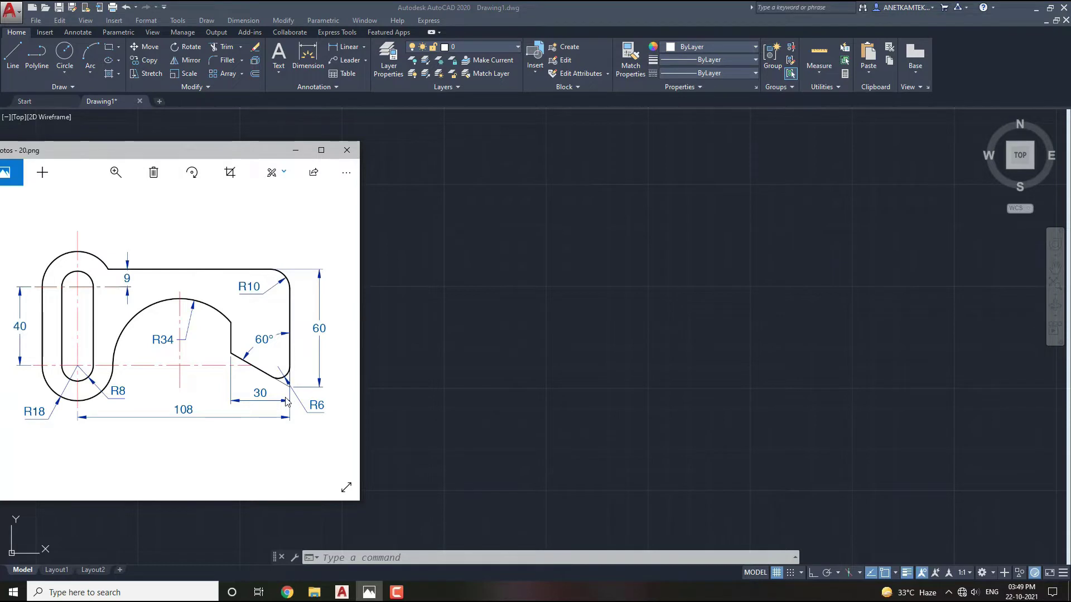
left_click(569, 285)
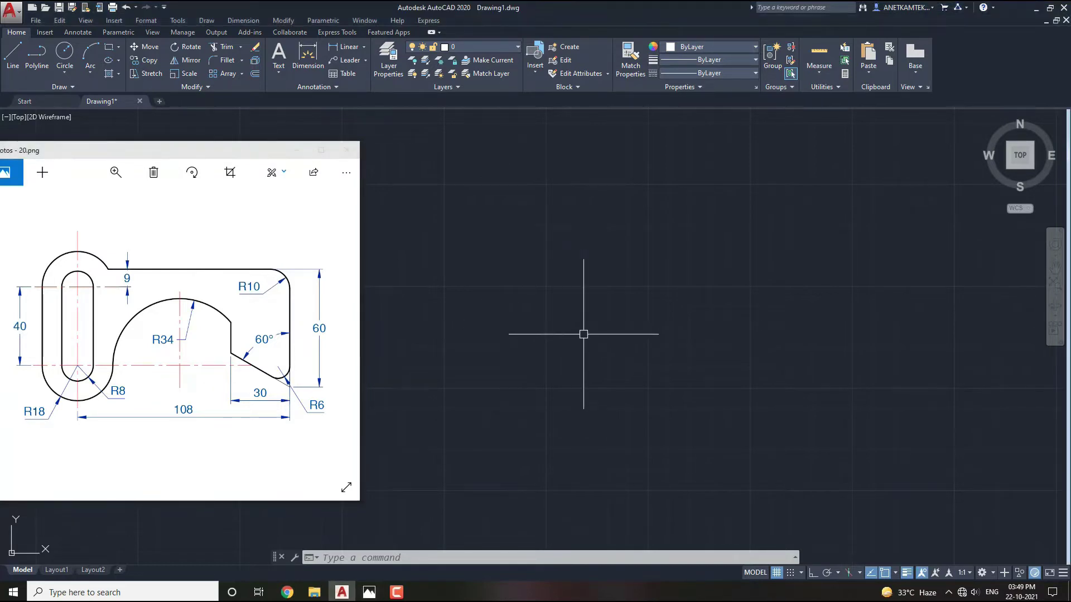
type("c")
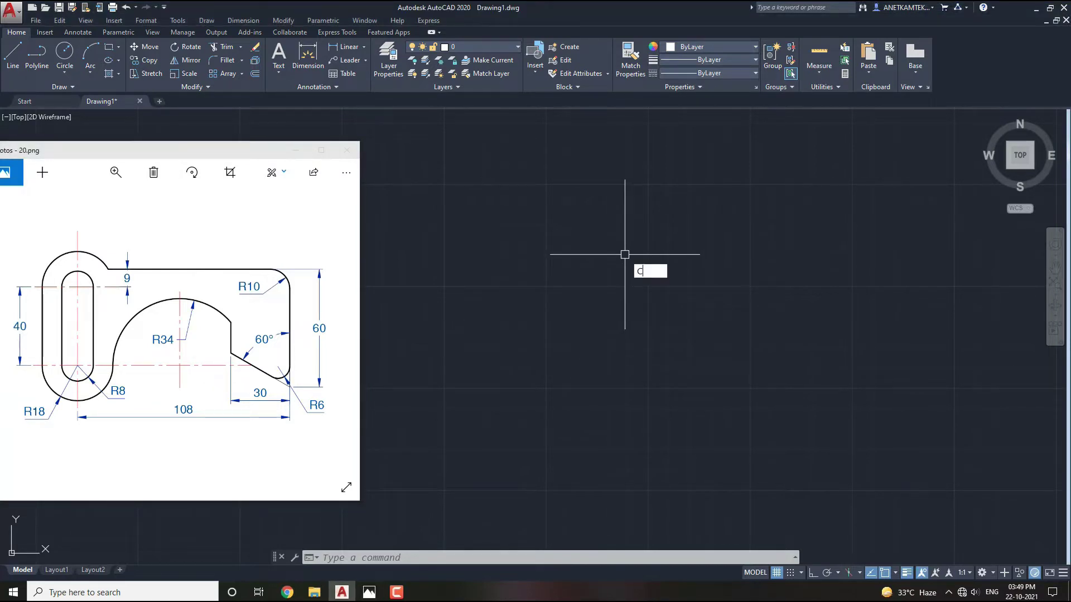
key("Return")
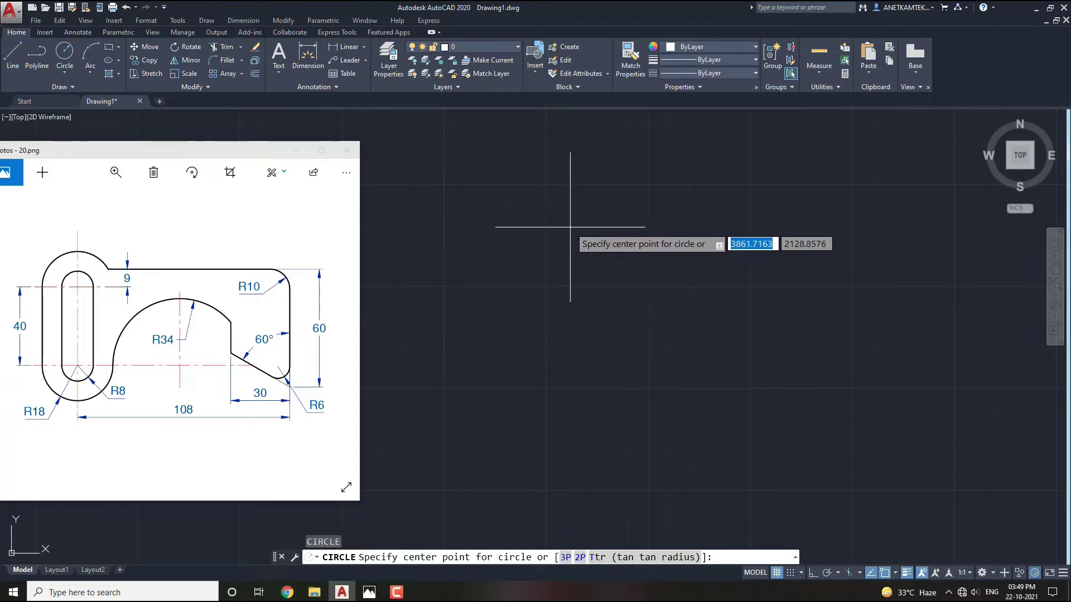
left_click(570, 227)
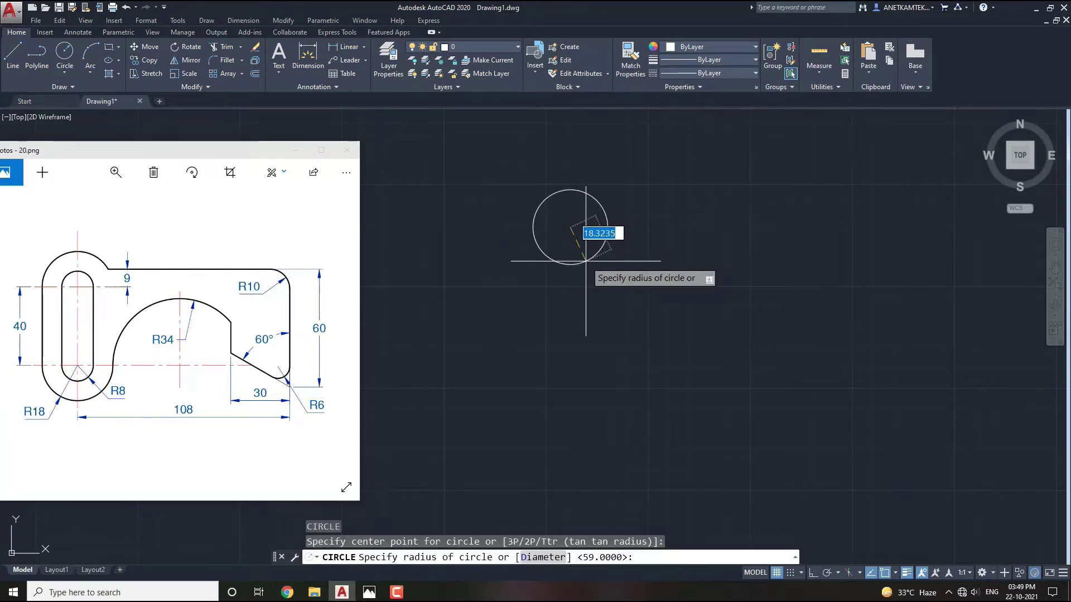
type("8")
key("Return")
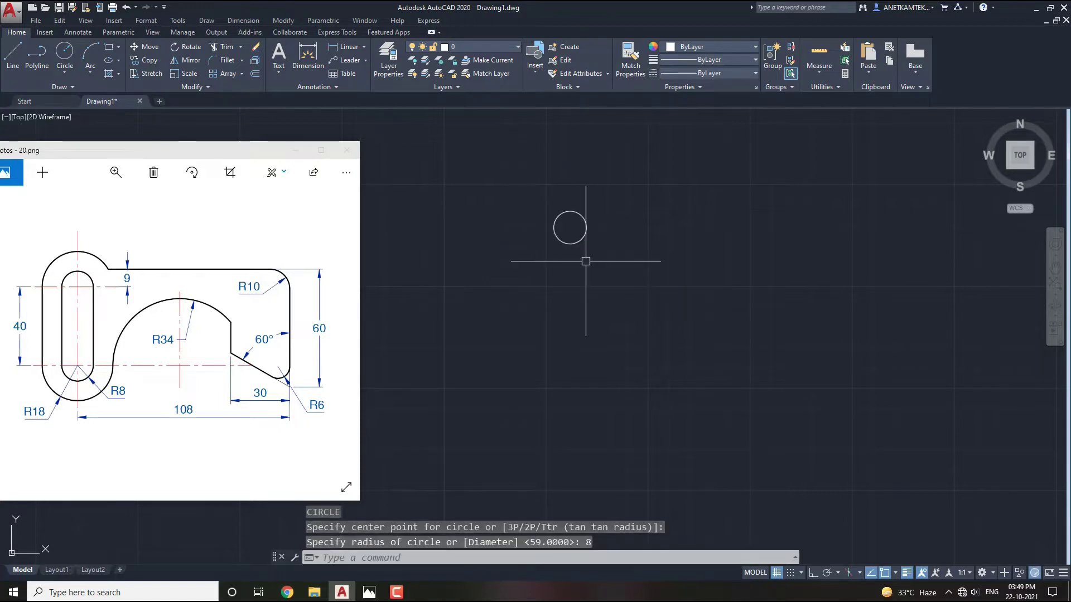
type("C")
key("Return")
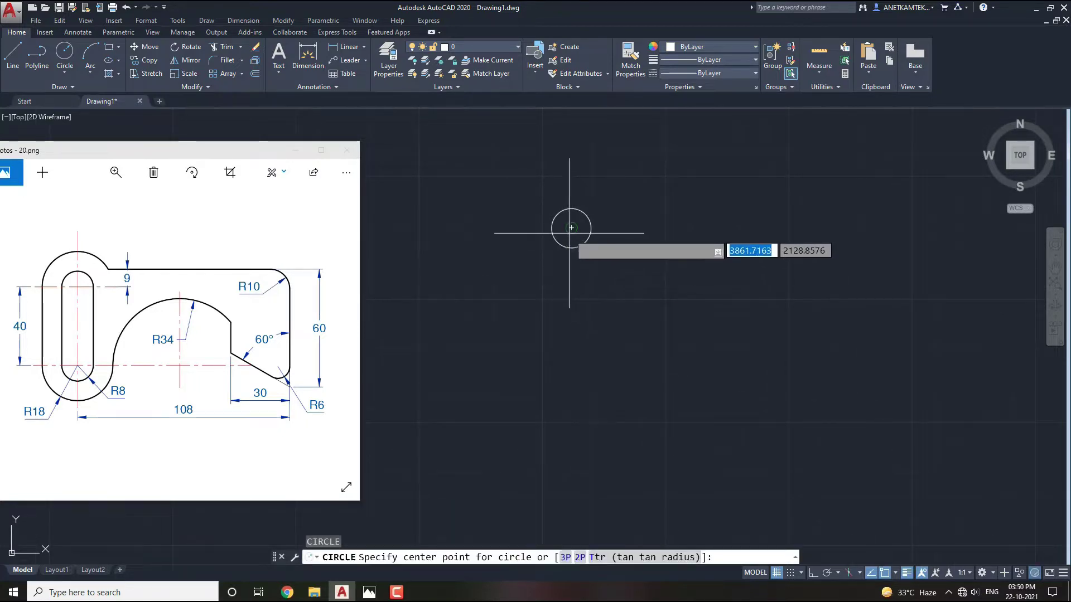
left_click(570, 227)
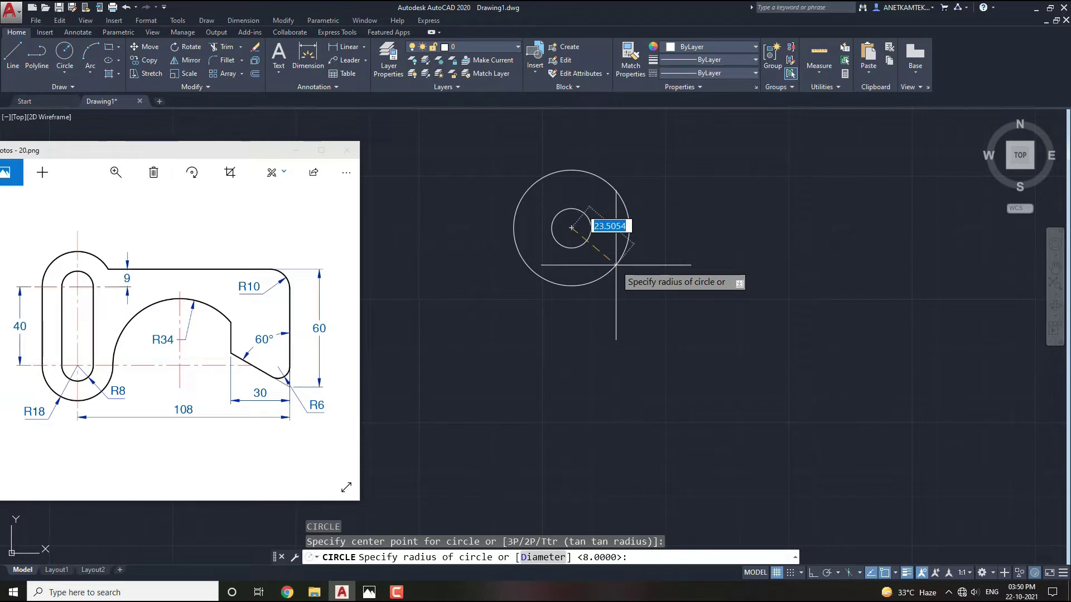
type("18")
key("Return")
Step: Copy both circles 40 units straight down with Ortho on
left_click_drag(653, 189, 505, 254)
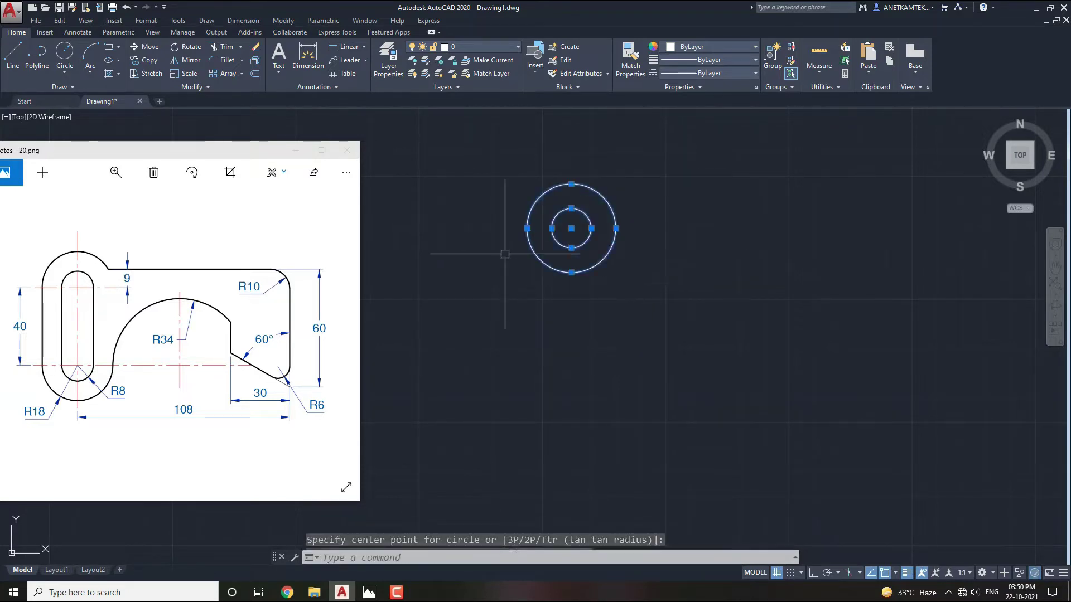
type("co")
key("Return")
left_click(664, 204)
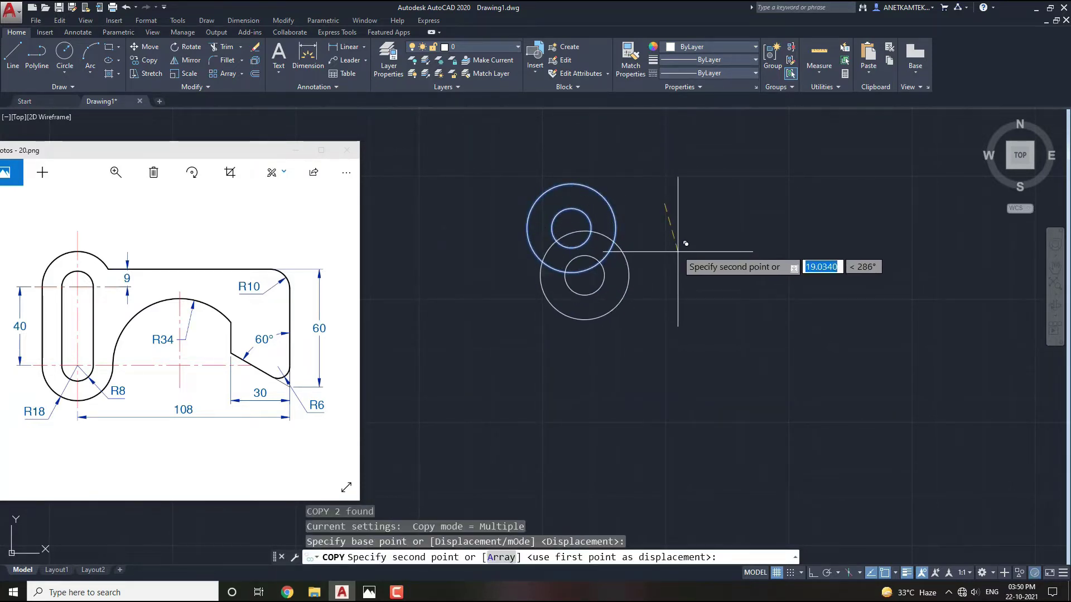
key("F8")
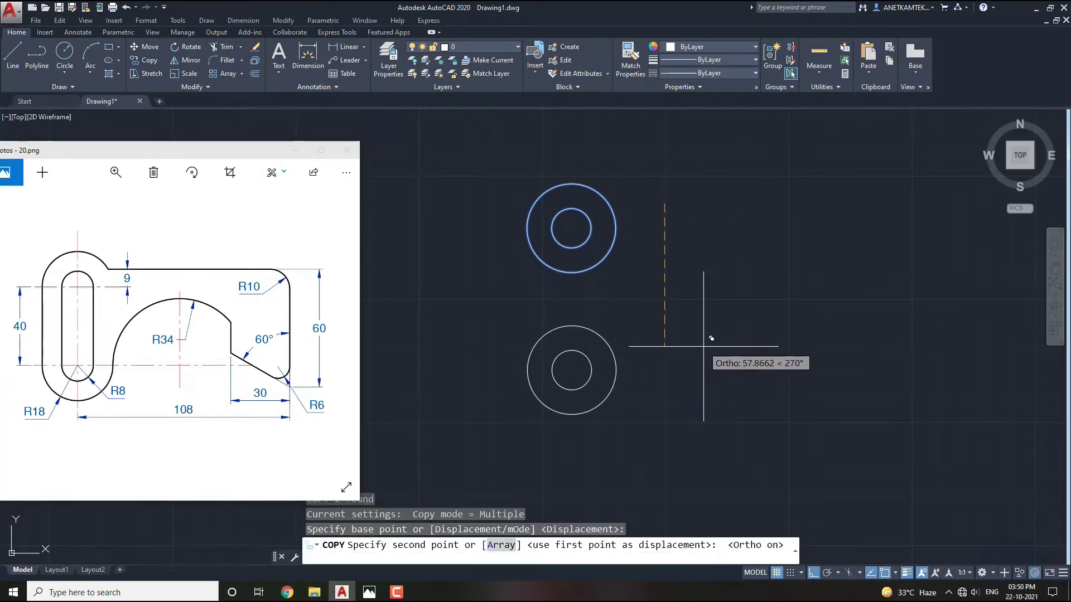
type("40")
key("Return")
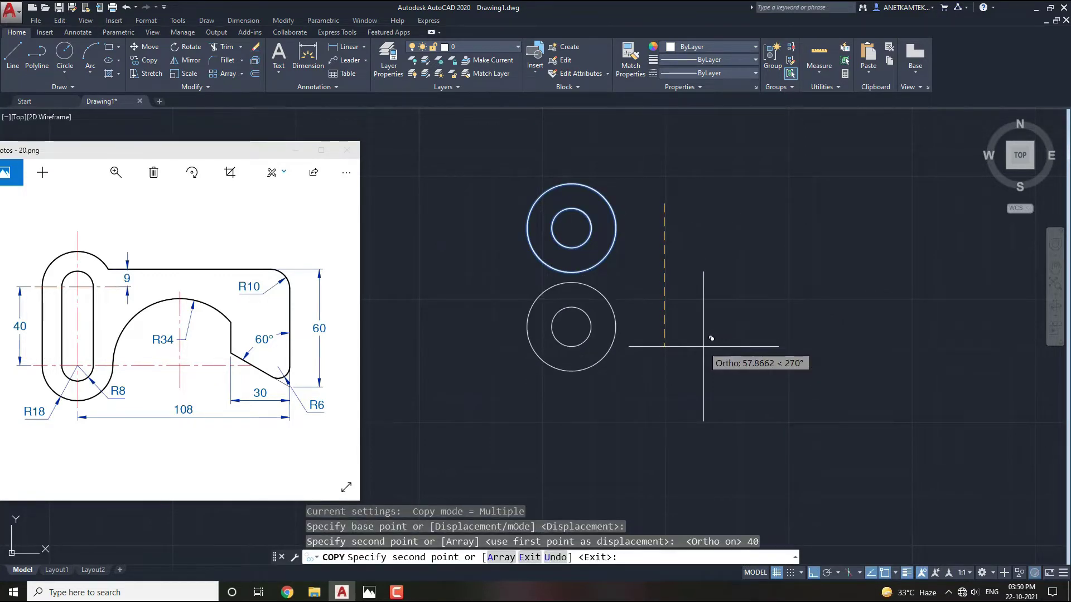
key("Escape")
middle_click_drag(671, 308, 629, 340)
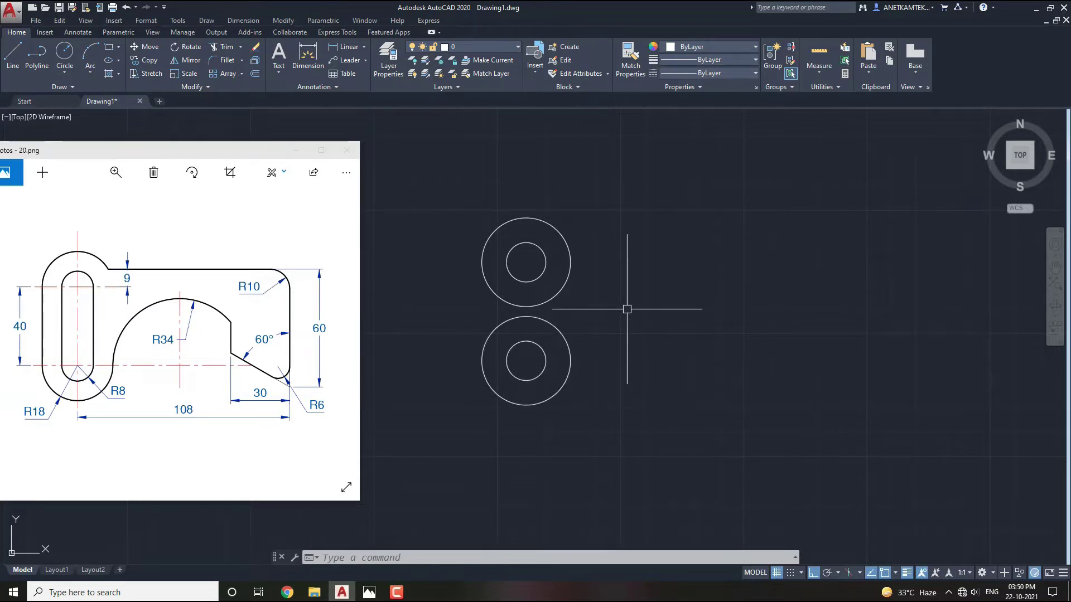
Step: Draw a 108-unit horizontal line from the upper circles' centre to the right
type("l")
key("Return")
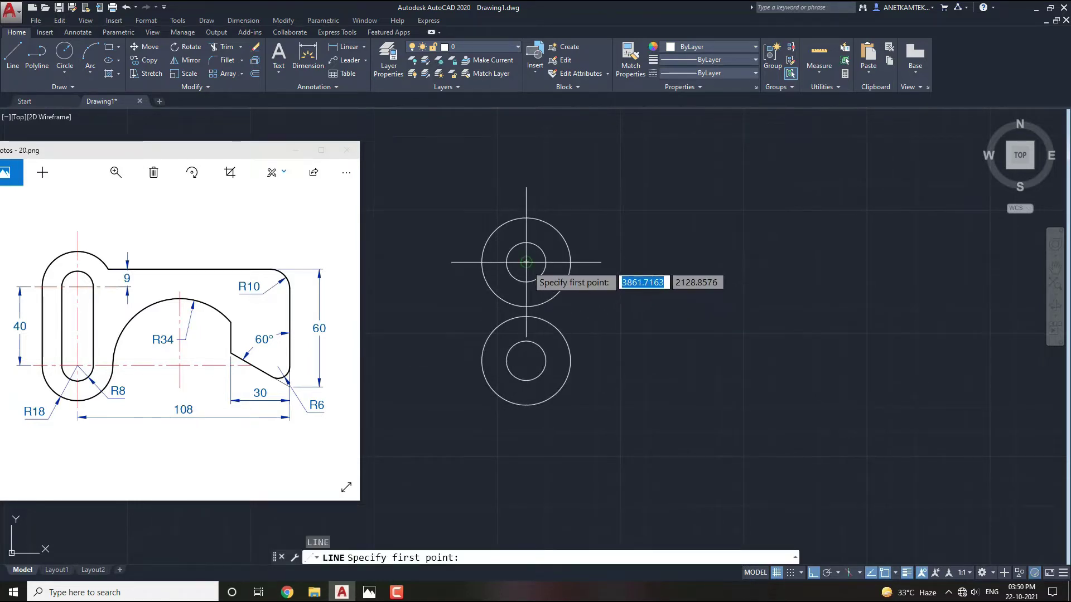
left_click(526, 262)
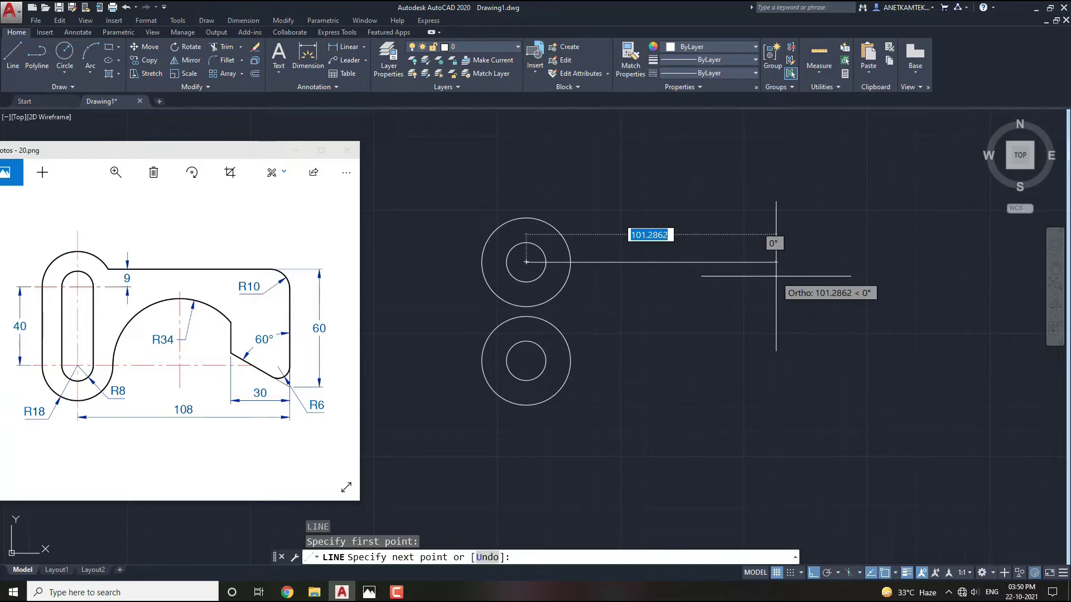
type("108")
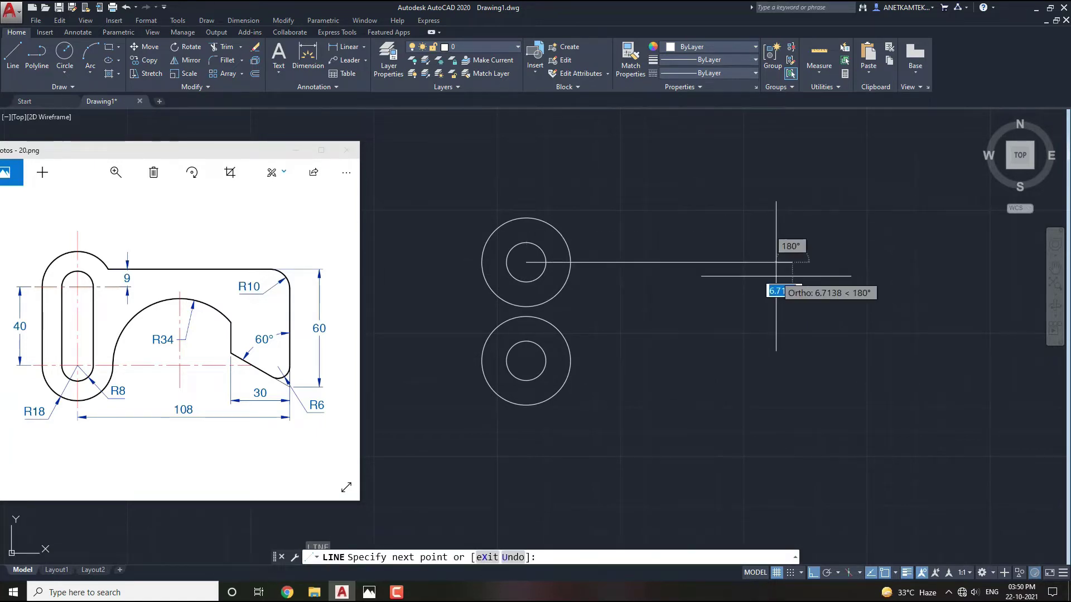
key("Return")
key("Escape")
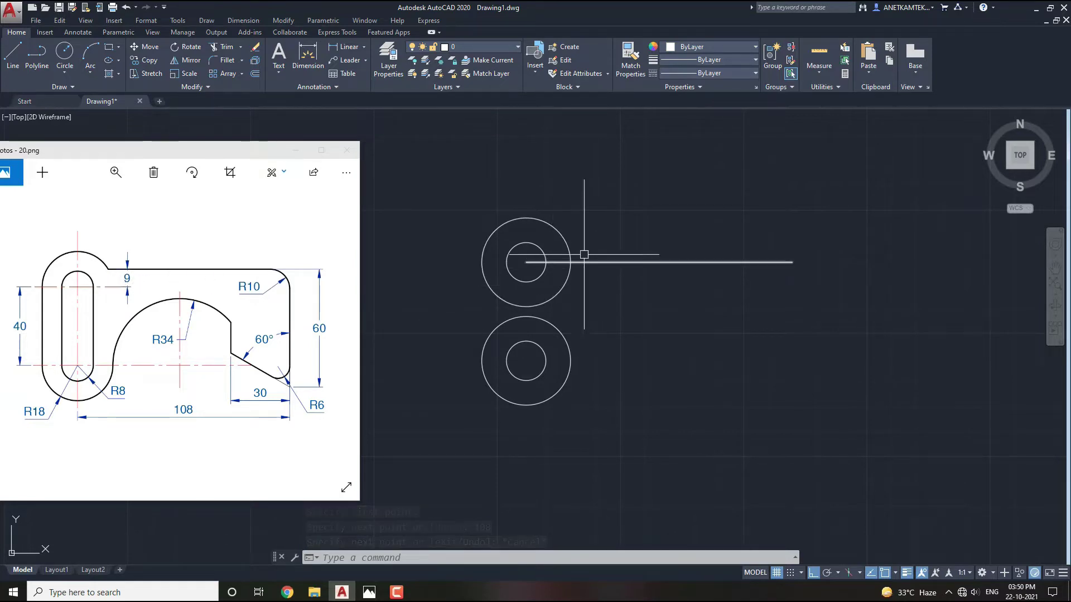
Step: Move the 108-unit line 9 units up
left_click(650, 225)
left_click(626, 299)
type("m")
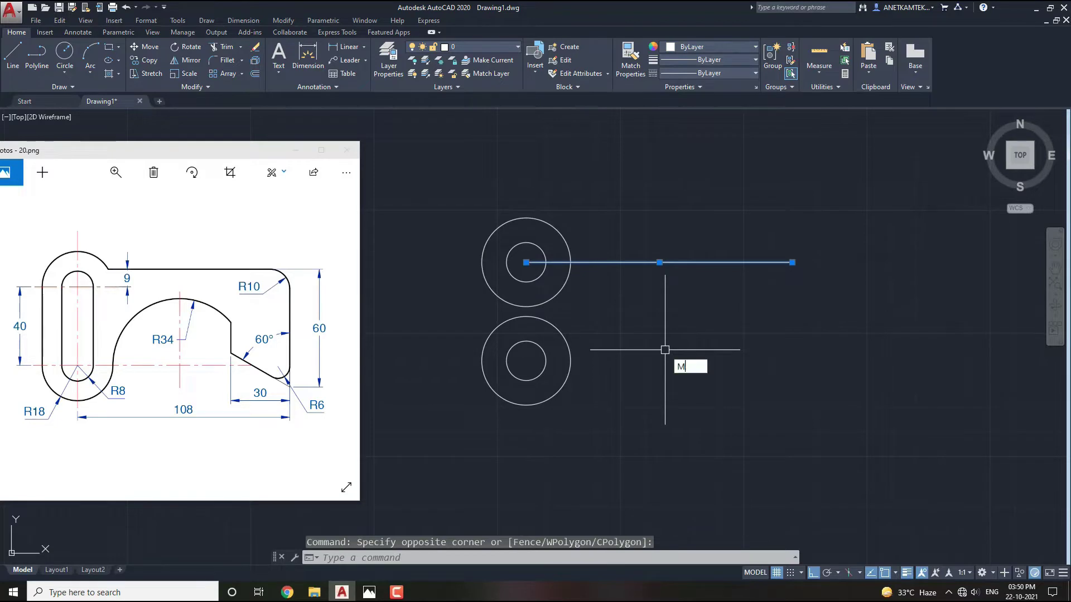
key("Return")
left_click(700, 390)
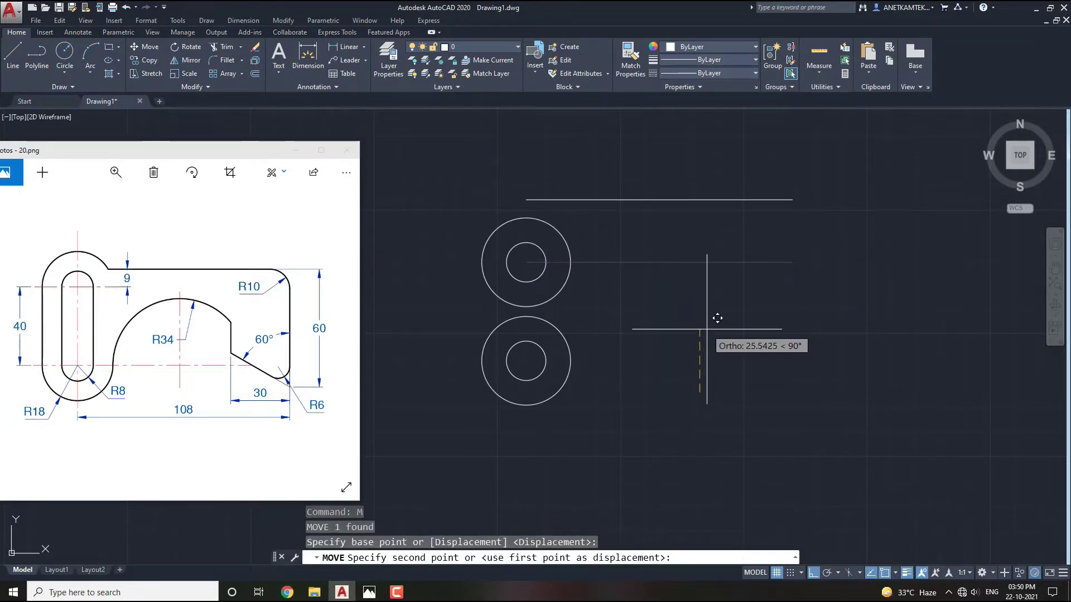
type("9")
key("Return")
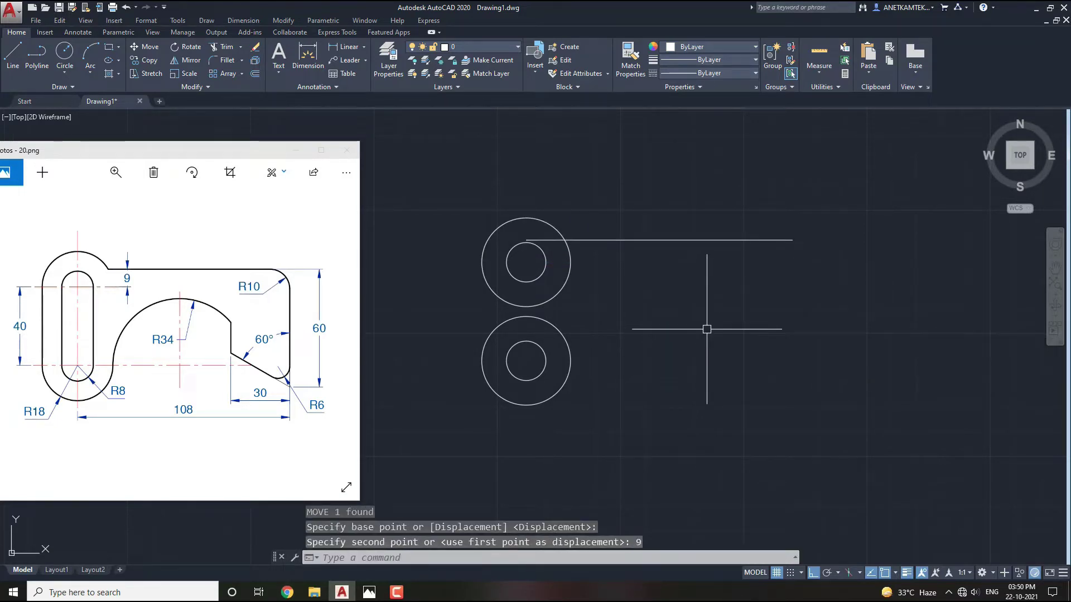
middle_click_drag(695, 322, 688, 321)
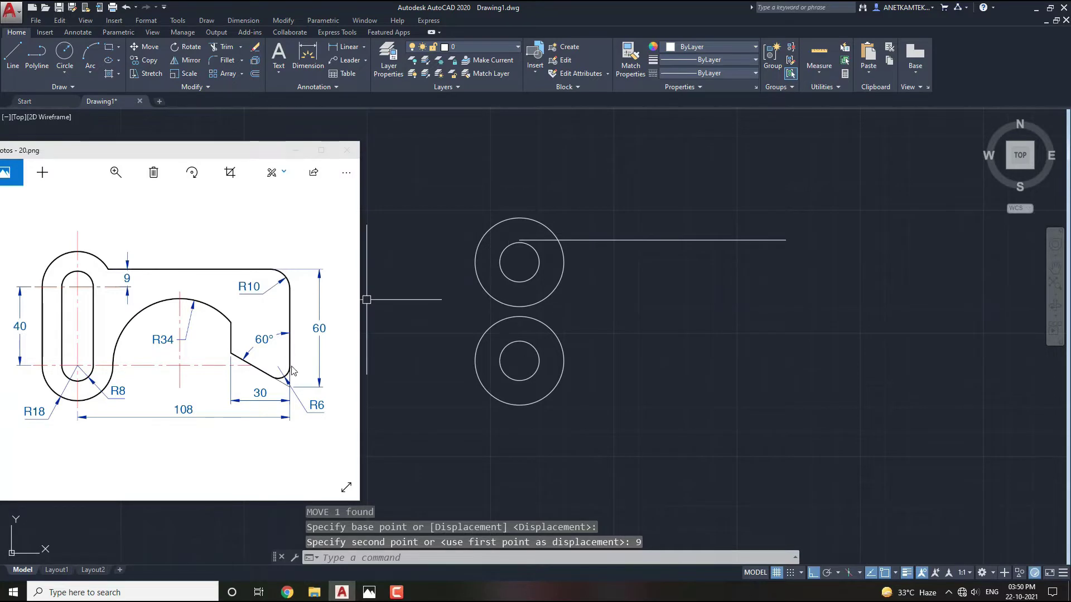
Step: Draw a 60-unit vertical edge down from the 108-unit line's right end
type("L")
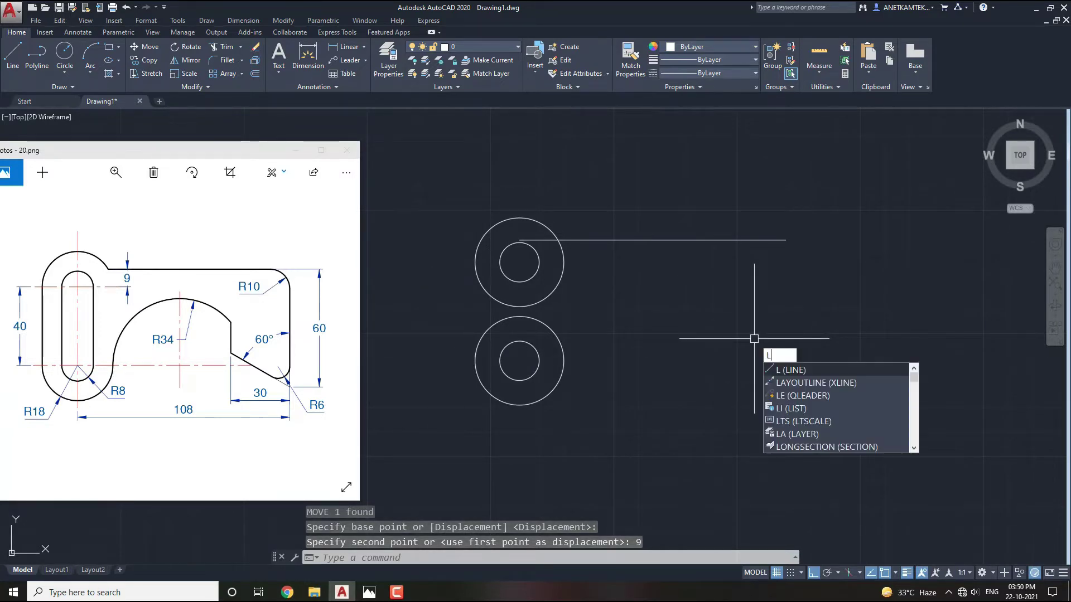
key("Return")
left_click(786, 240)
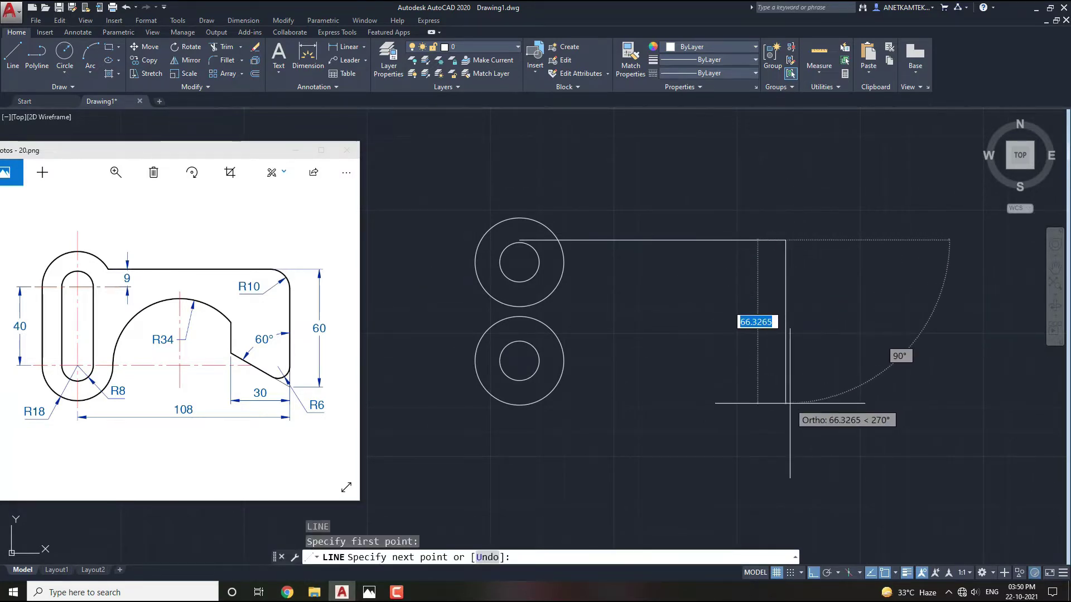
type("60")
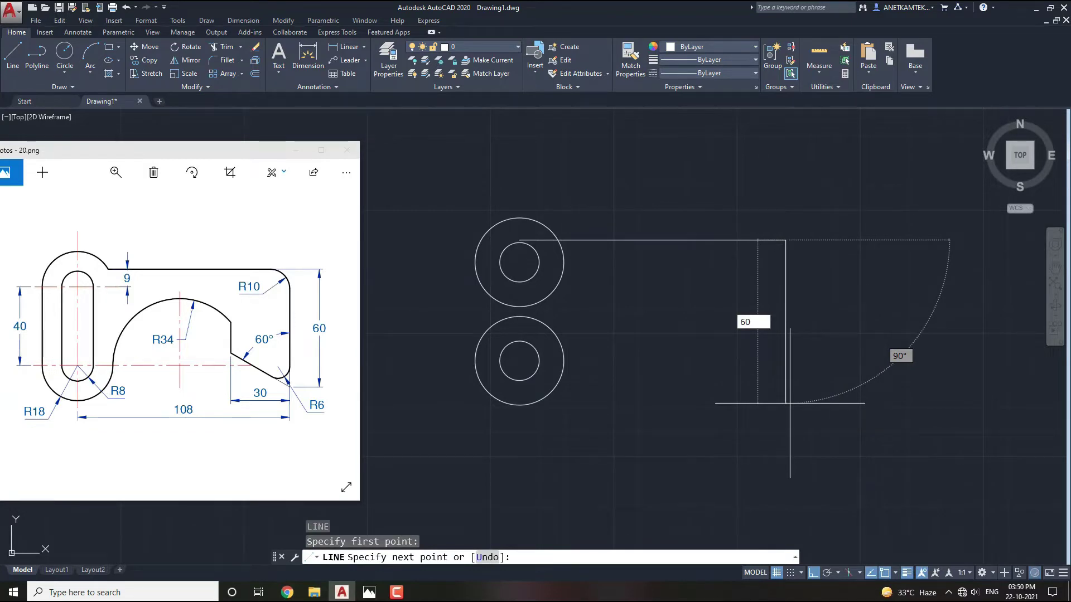
key("Return")
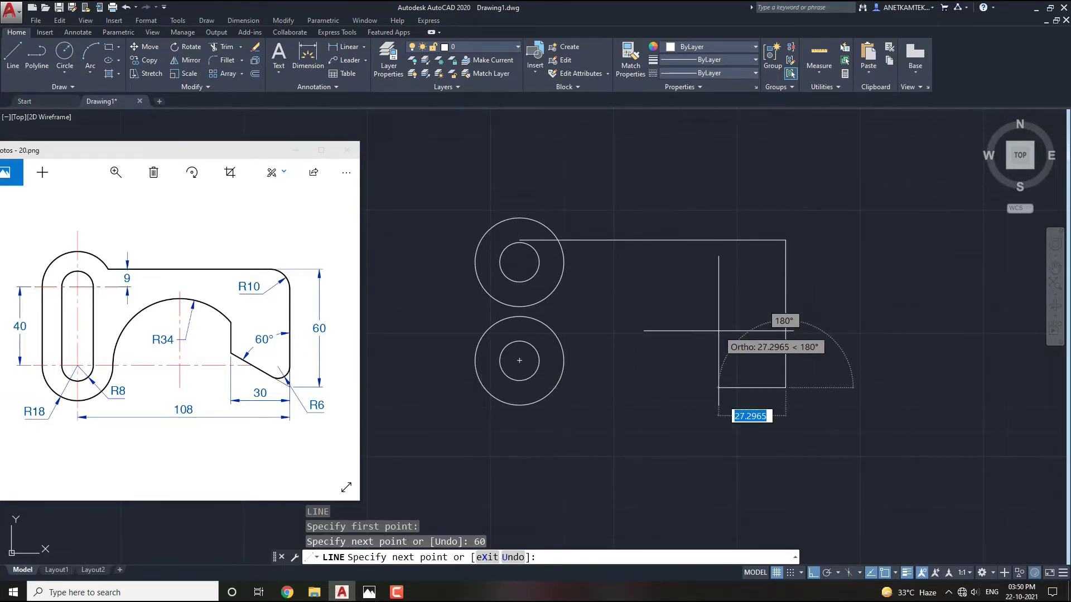
Step: Continue with a line slanting back up-left at 150° with Ortho off
key("F8")
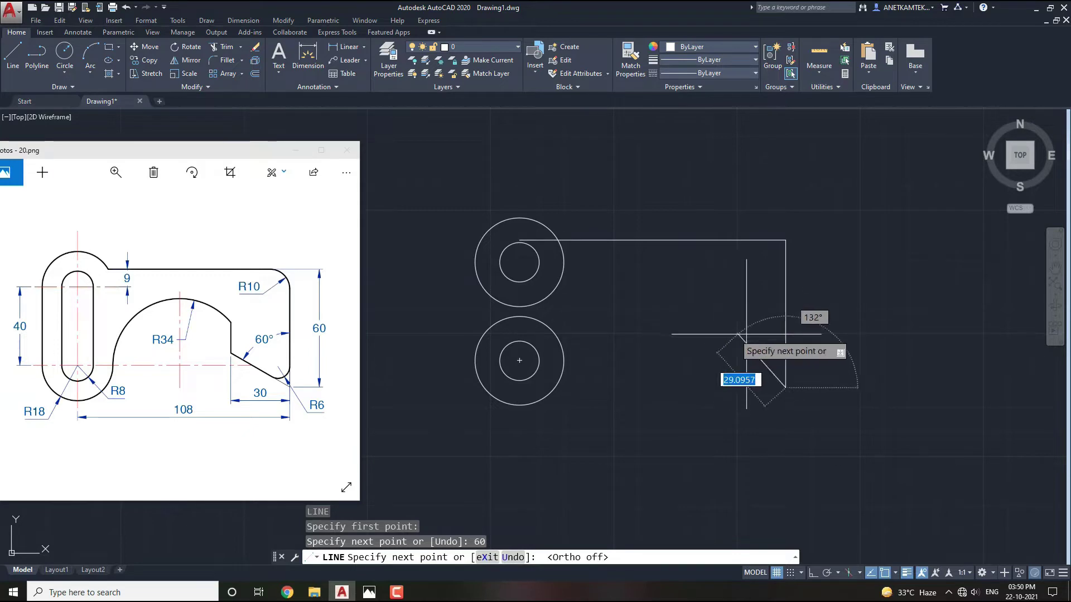
scroll(743, 319, "up", 2)
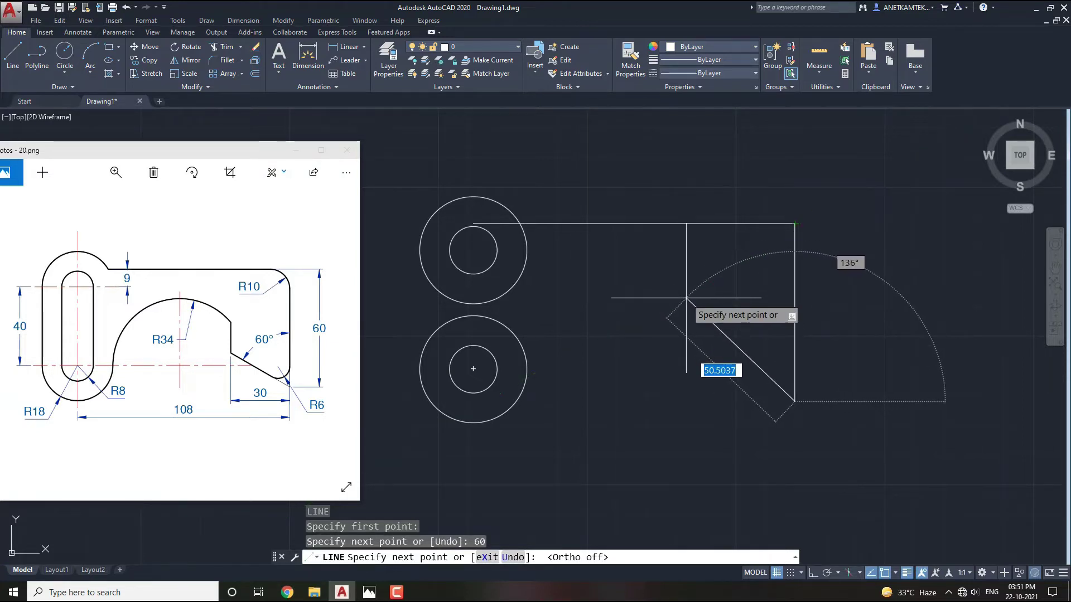
key("Tab")
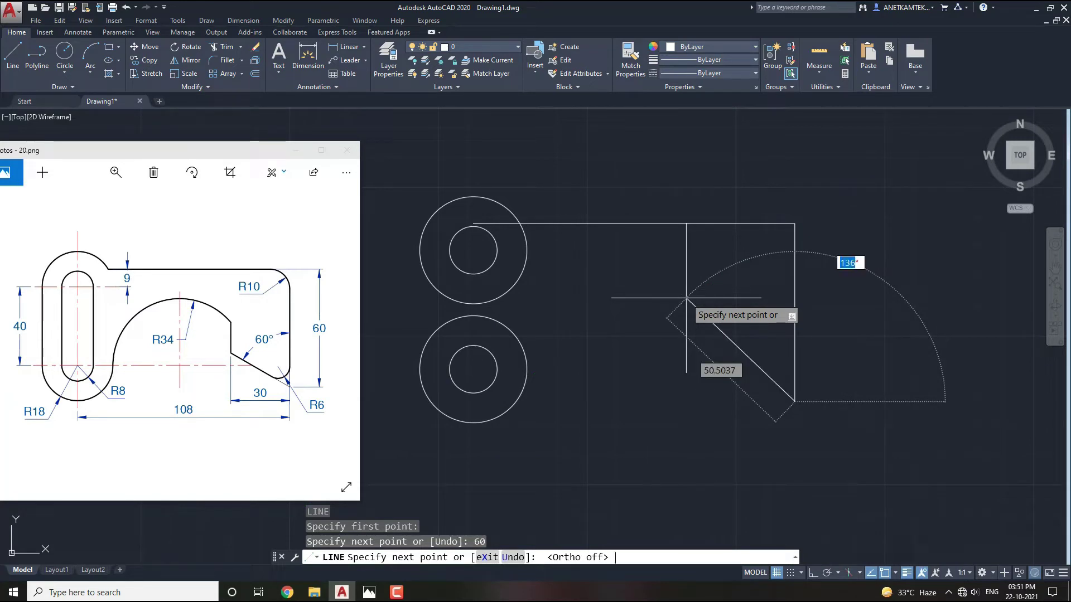
type("150")
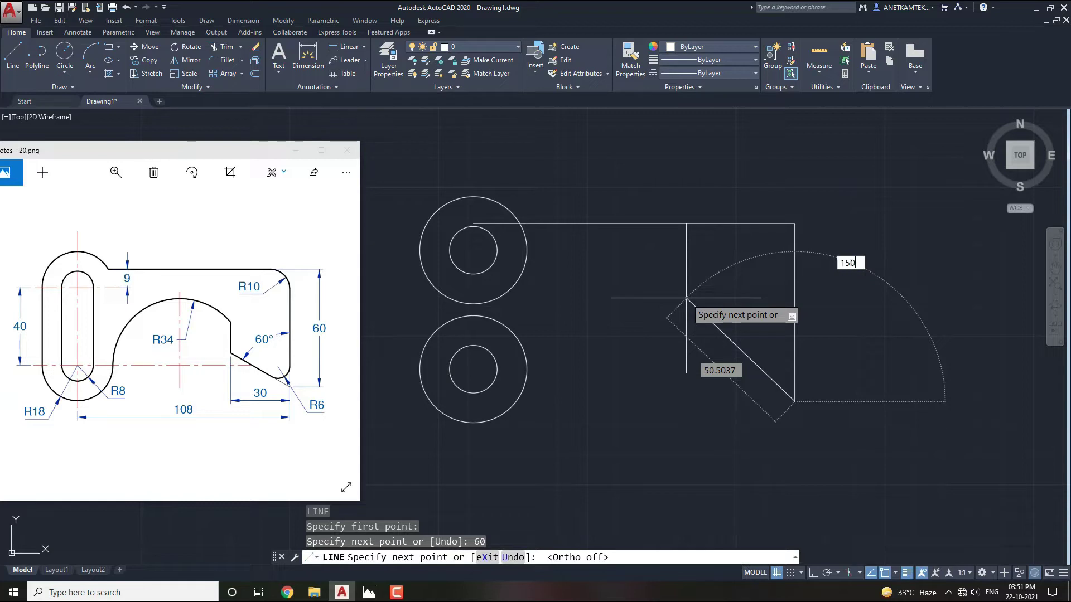
key("Return")
key("Escape")
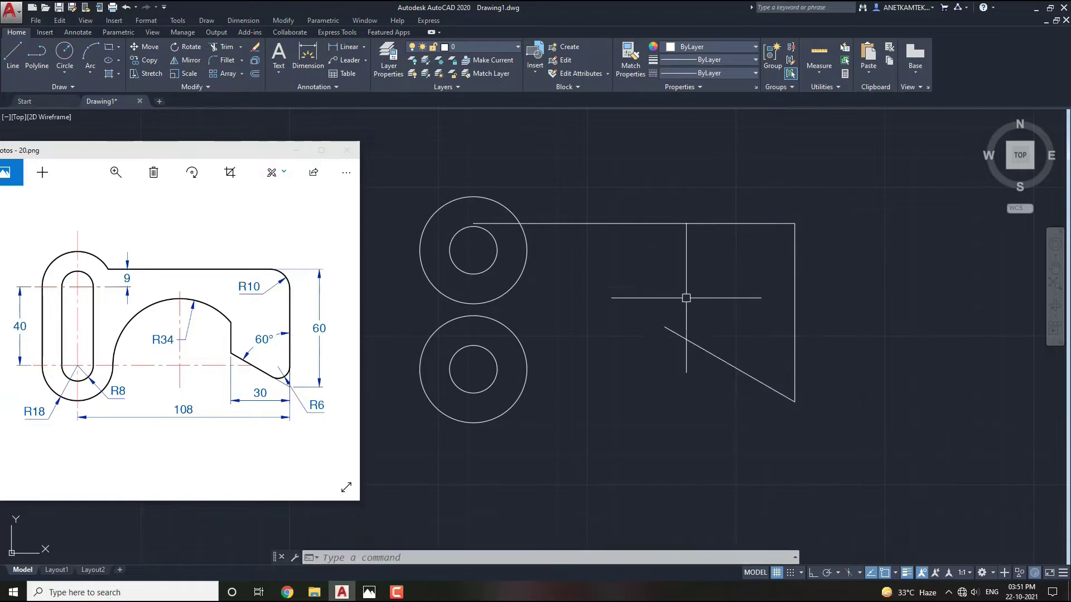
middle_click_drag(690, 367, 733, 376)
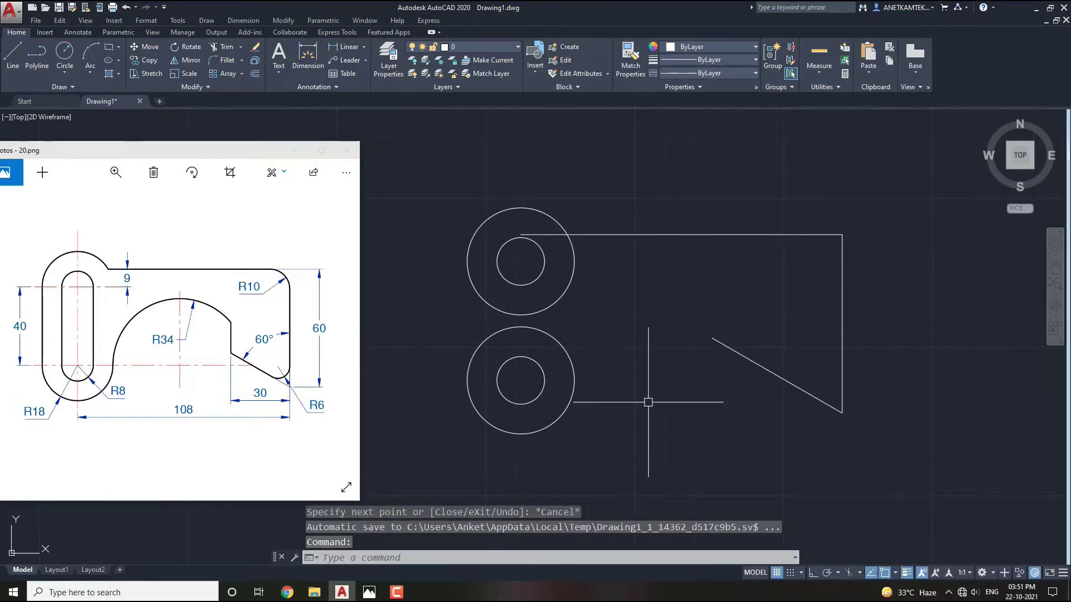
middle_click_drag(634, 408, 651, 404)
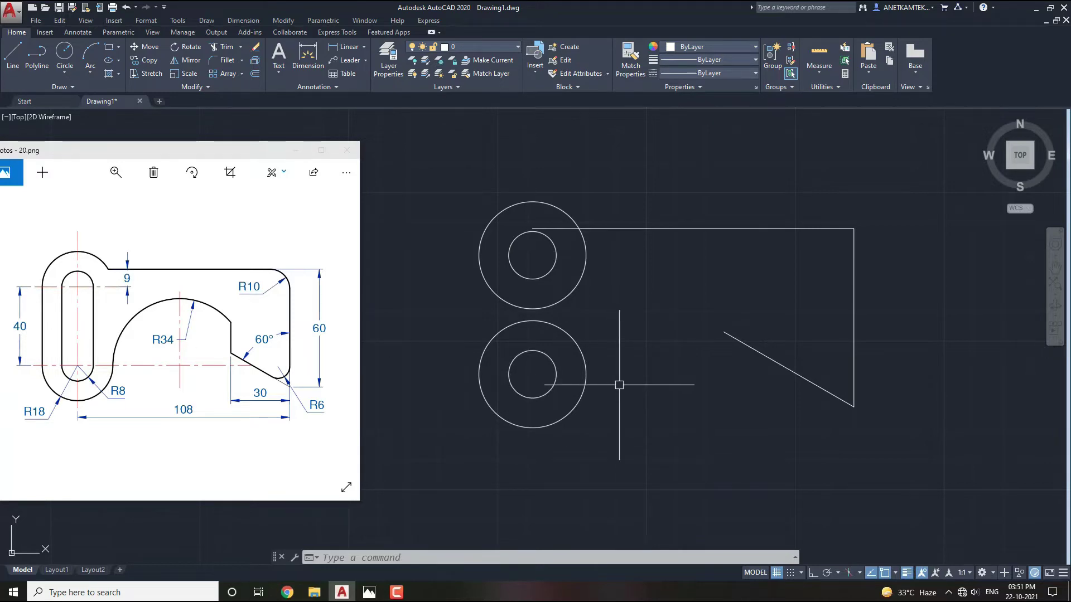
Step: Draw a 34-unit horizontal line right from the lower circle's right quadrant
type("l")
key("Return")
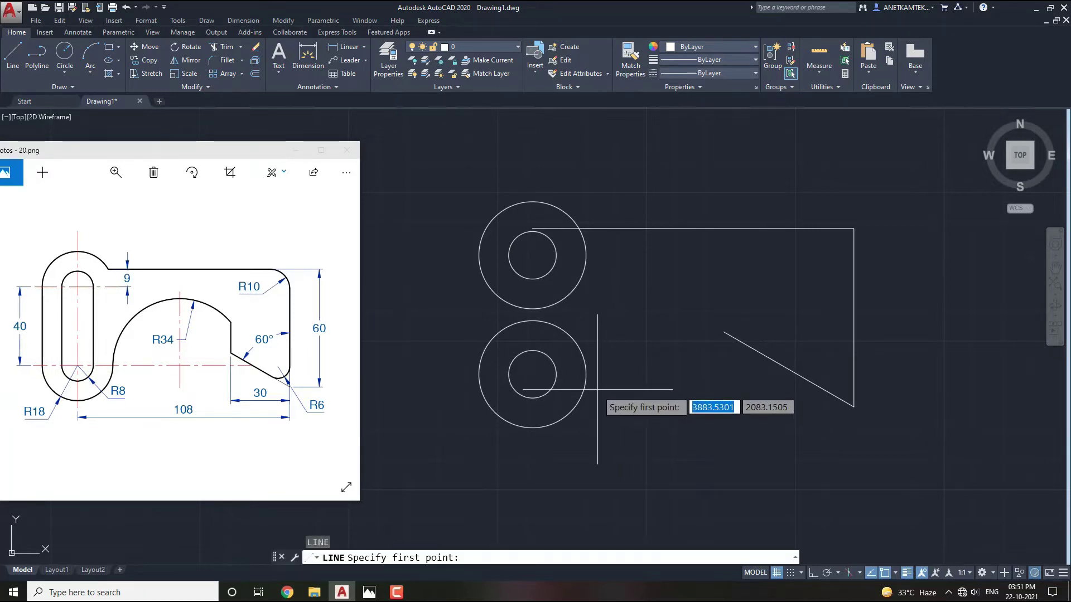
left_click(585, 374)
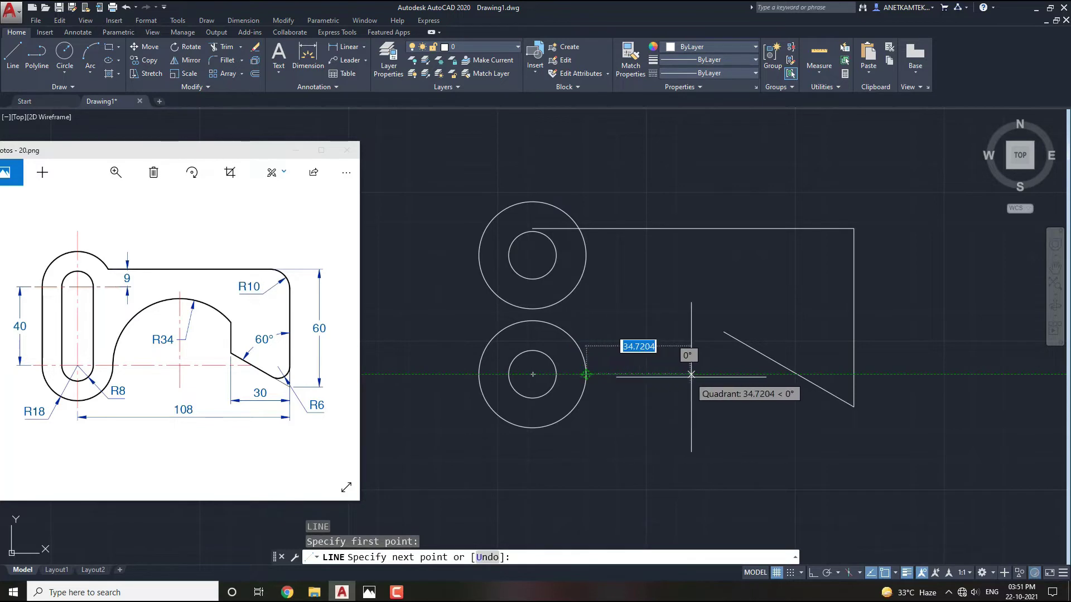
type("3")
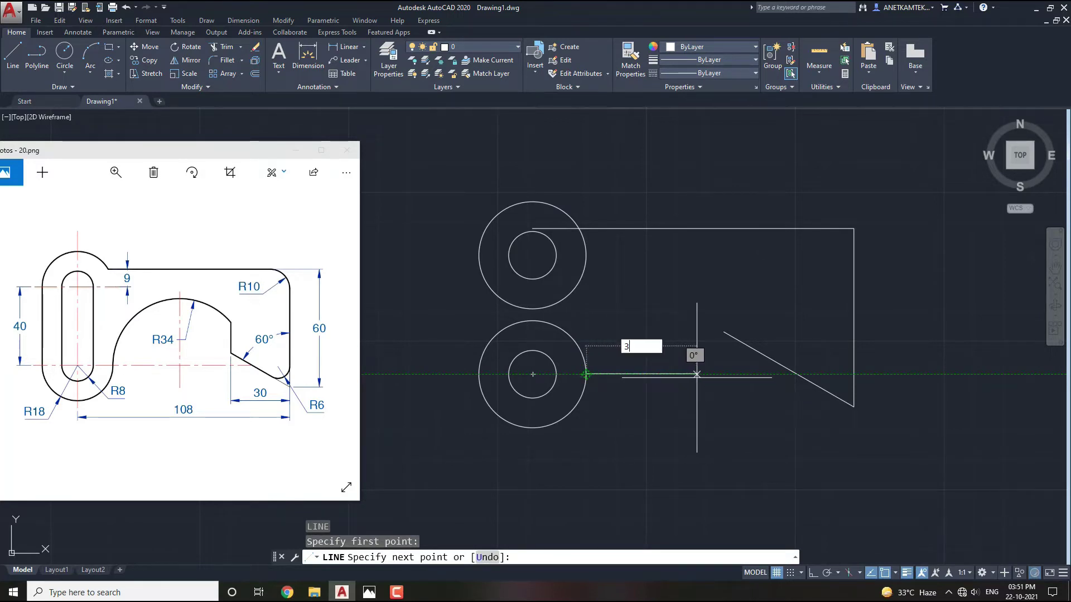
type("4")
key("Return")
key("Escape")
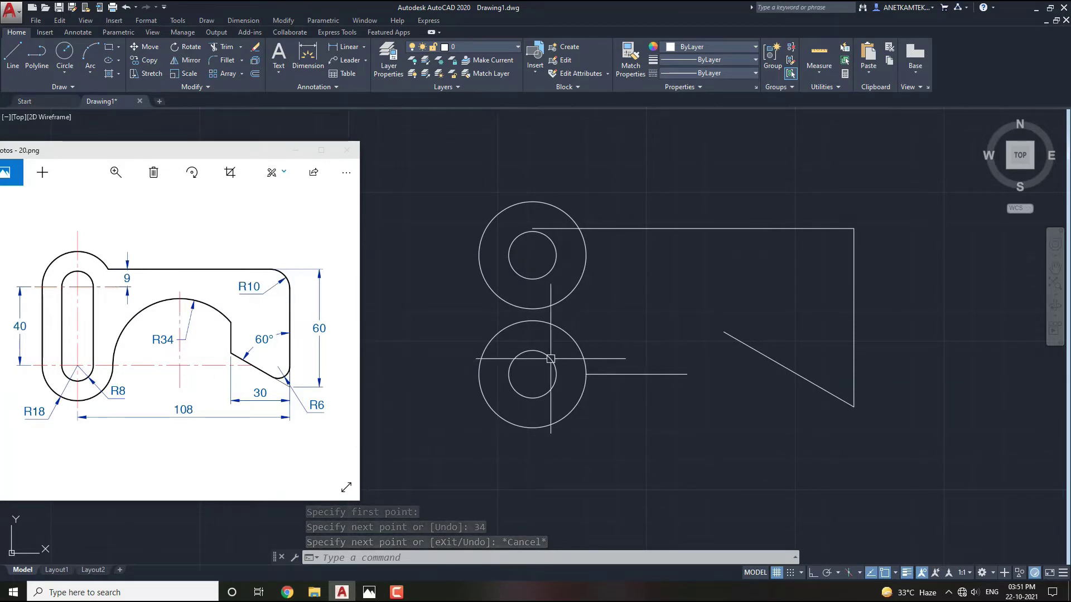
Step: Draw a circle centred at that line's end, sized to touch the lower circle
type("c")
key("Return")
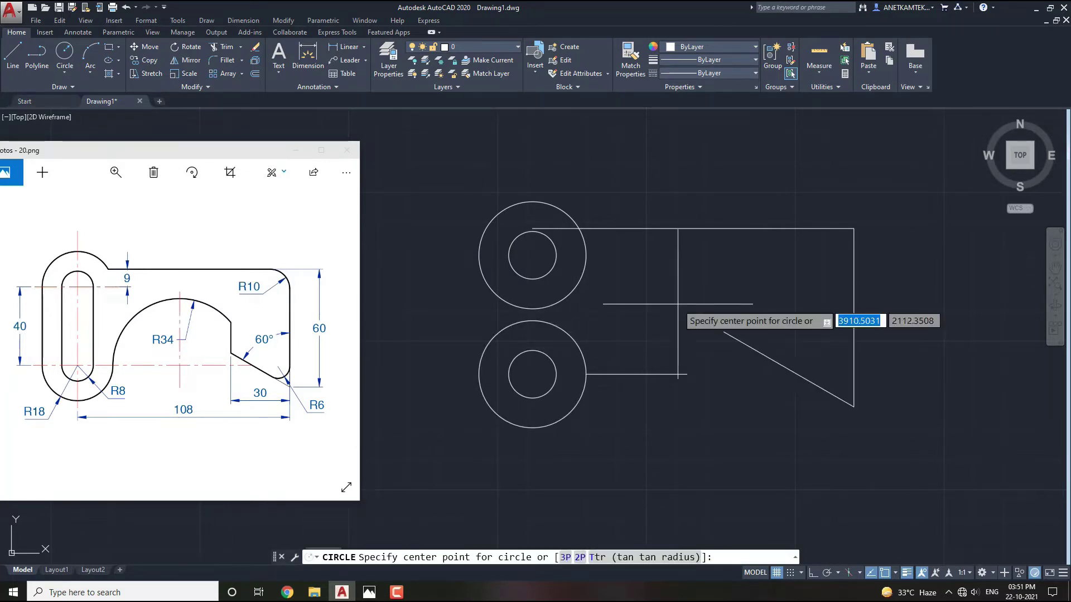
left_click(686, 374)
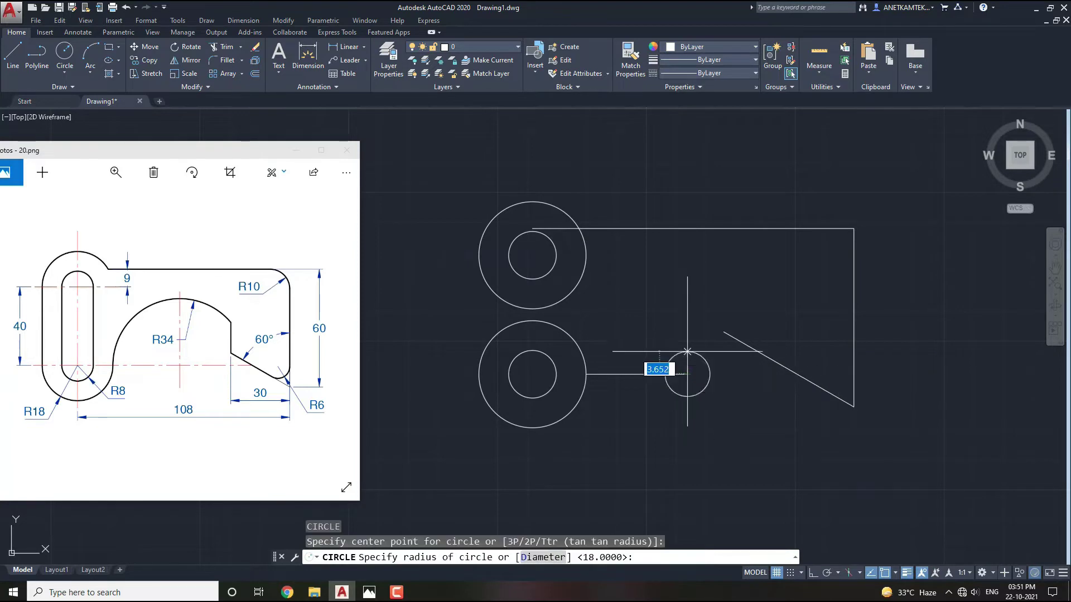
left_click(586, 374)
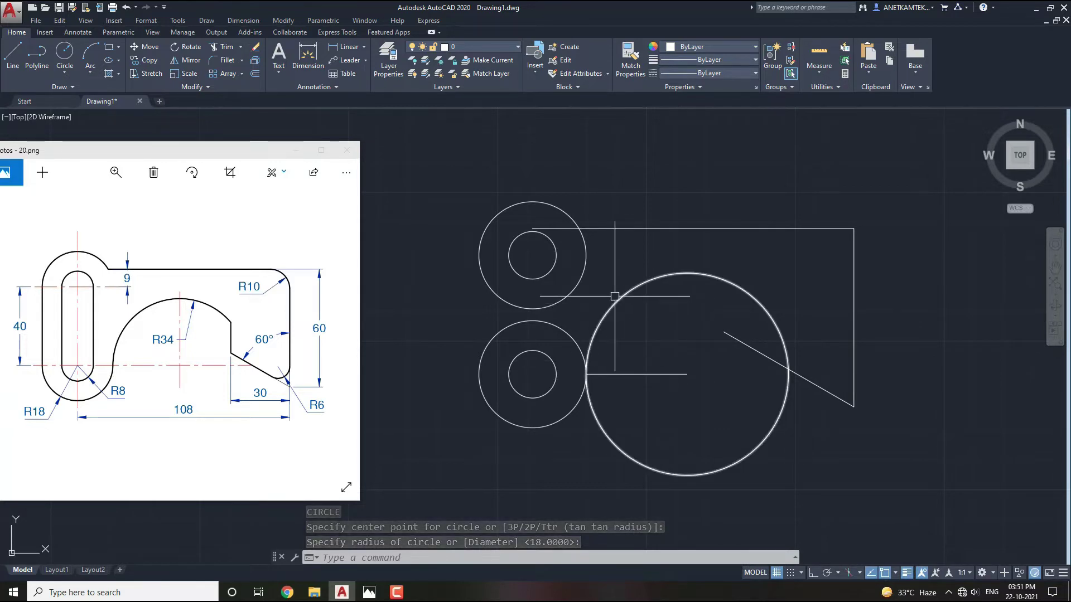
middle_click_drag(690, 385, 625, 386)
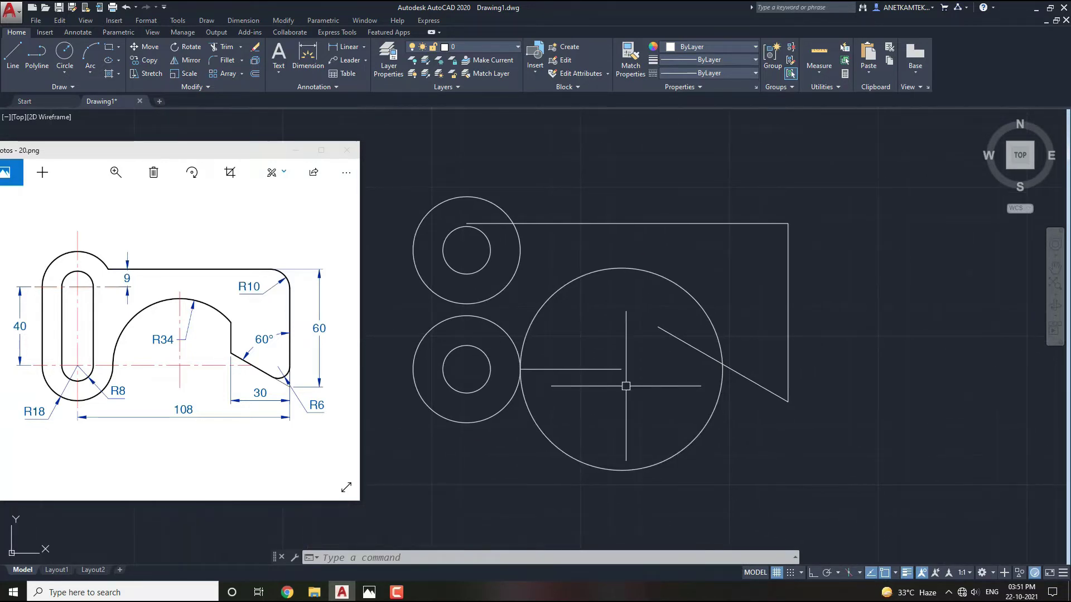
Step: Copy the 60-unit right vertical edge 30 units to the left with Ortho on
left_click(816, 334)
left_click(770, 319)
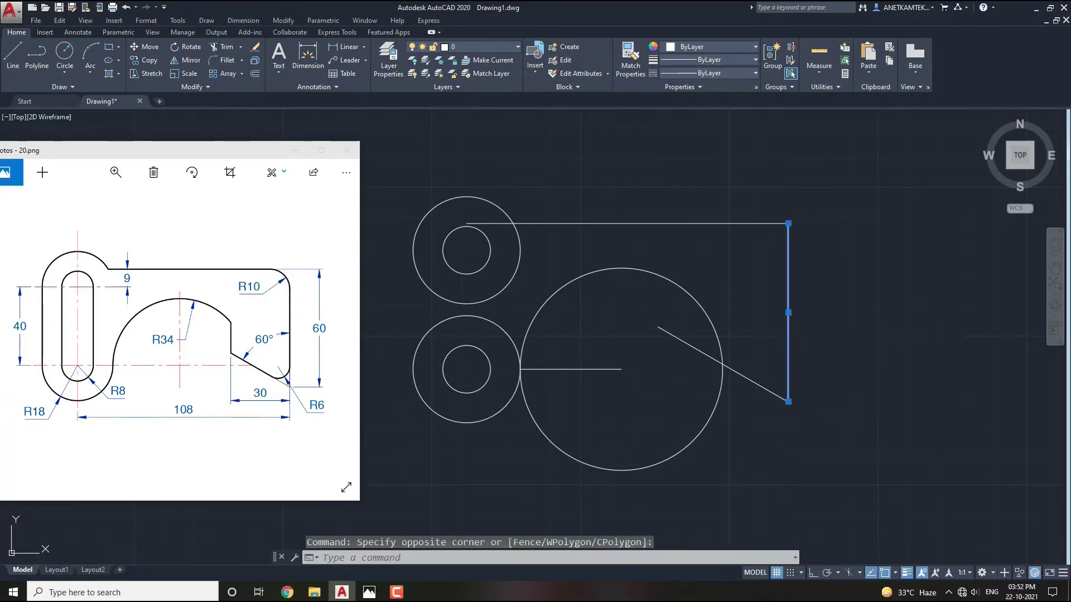
type("co")
key("Return")
left_click(881, 439)
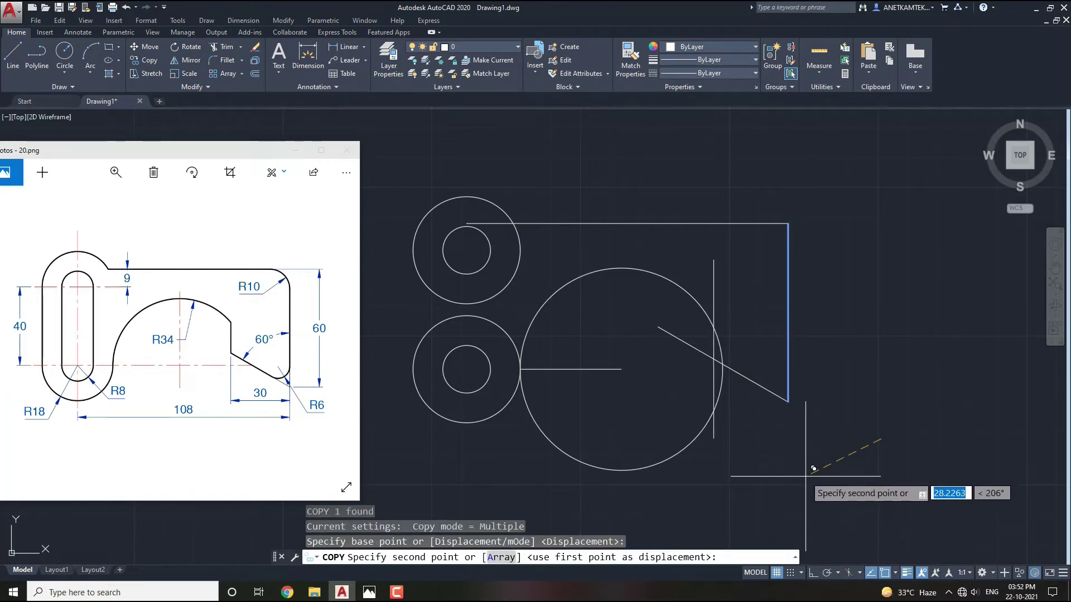
key("F8")
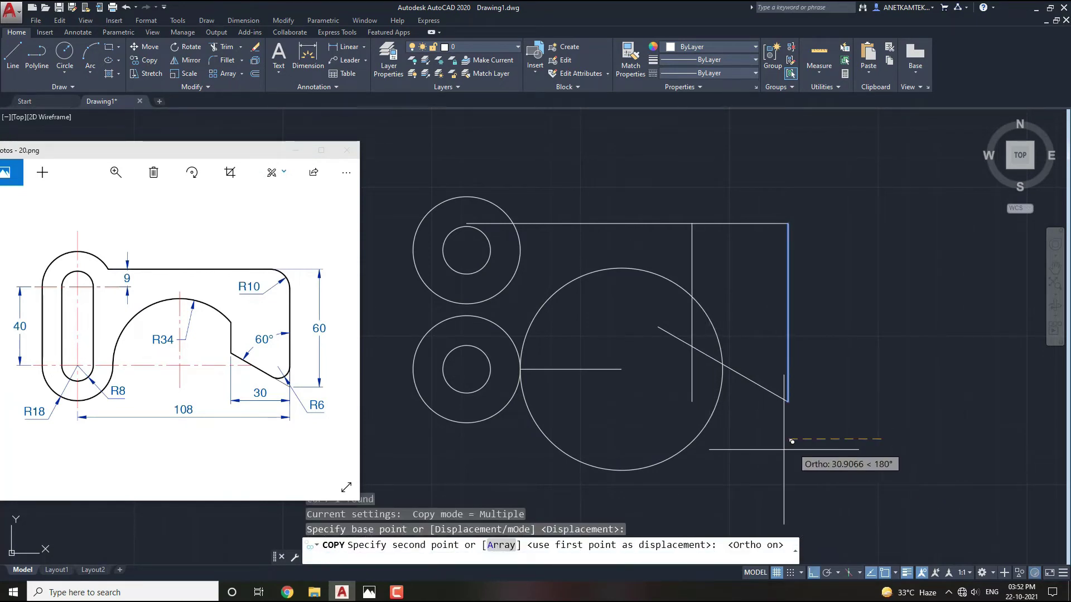
type("30")
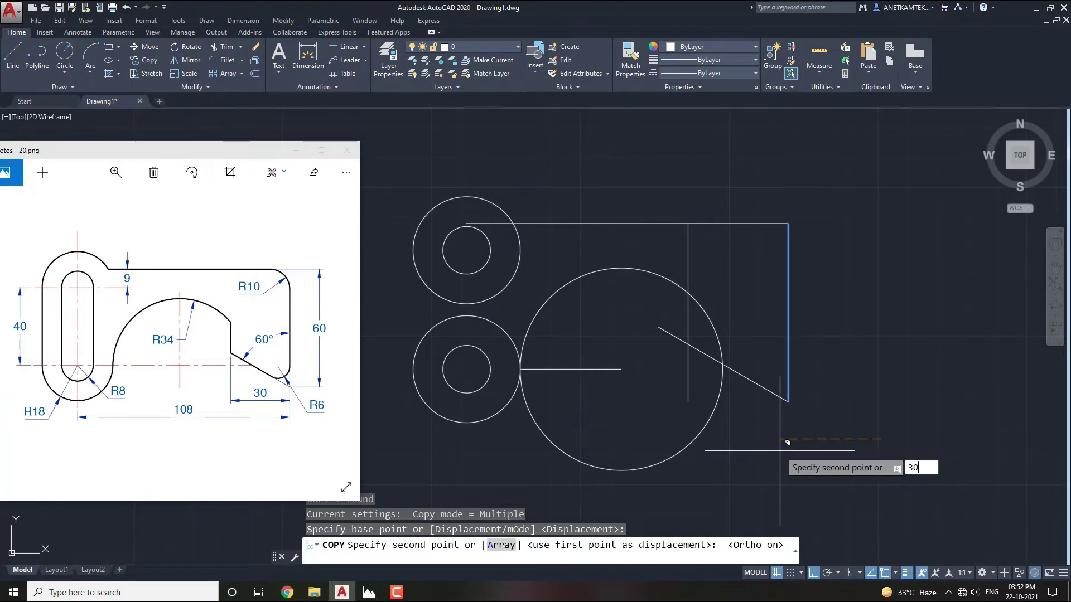
key("Return")
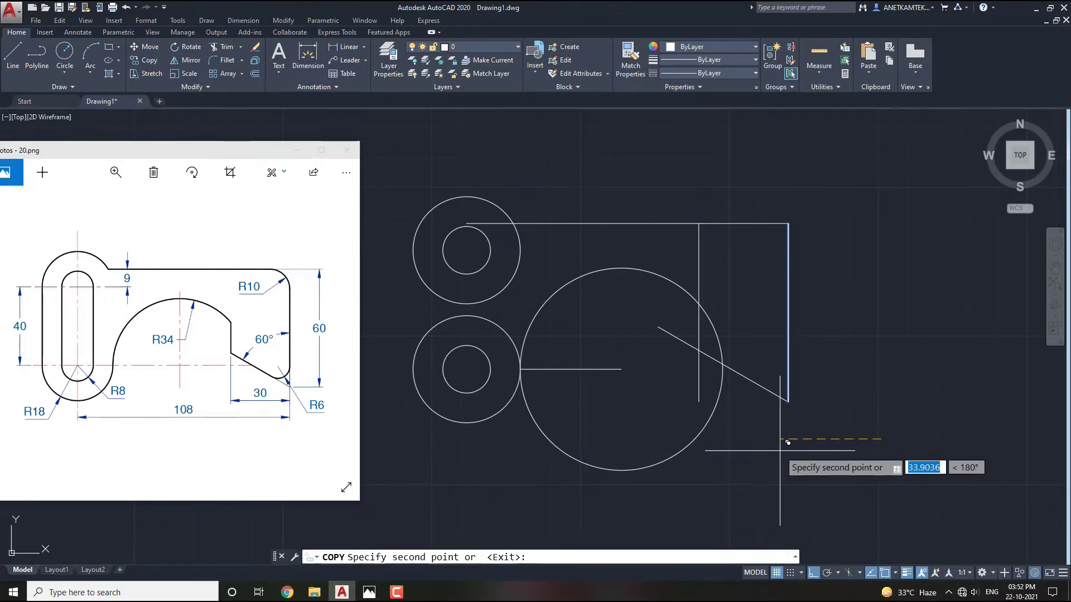
key("Escape")
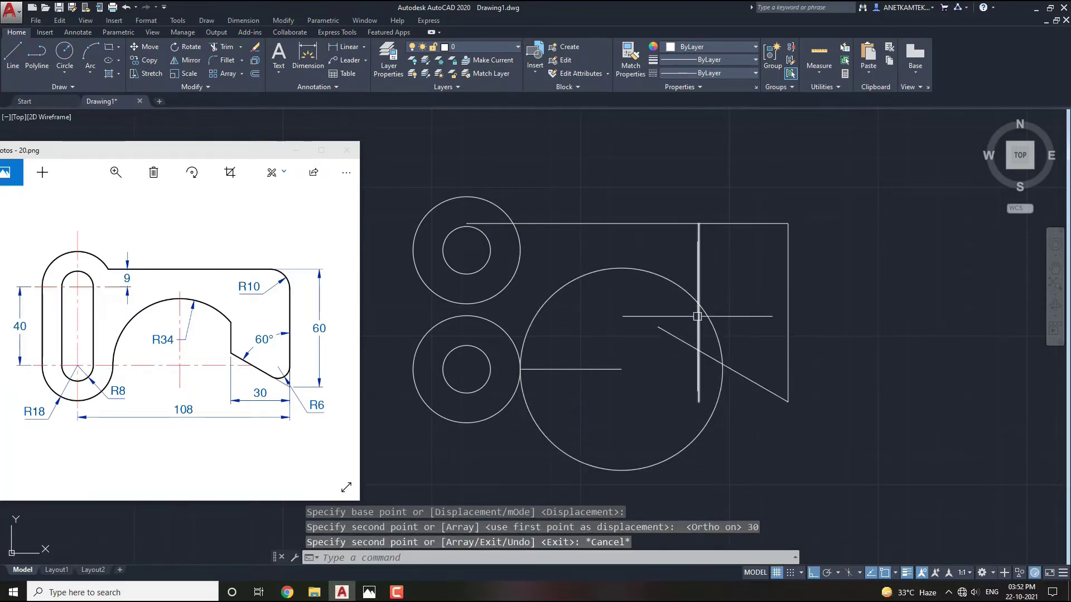
middle_click_drag(671, 377, 711, 387)
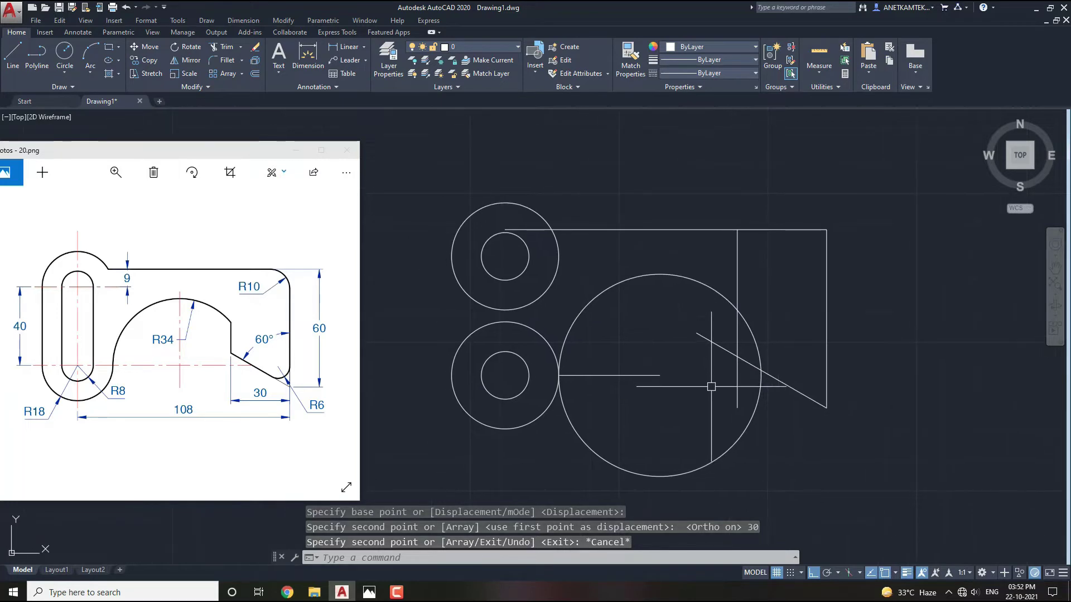
type("tr")
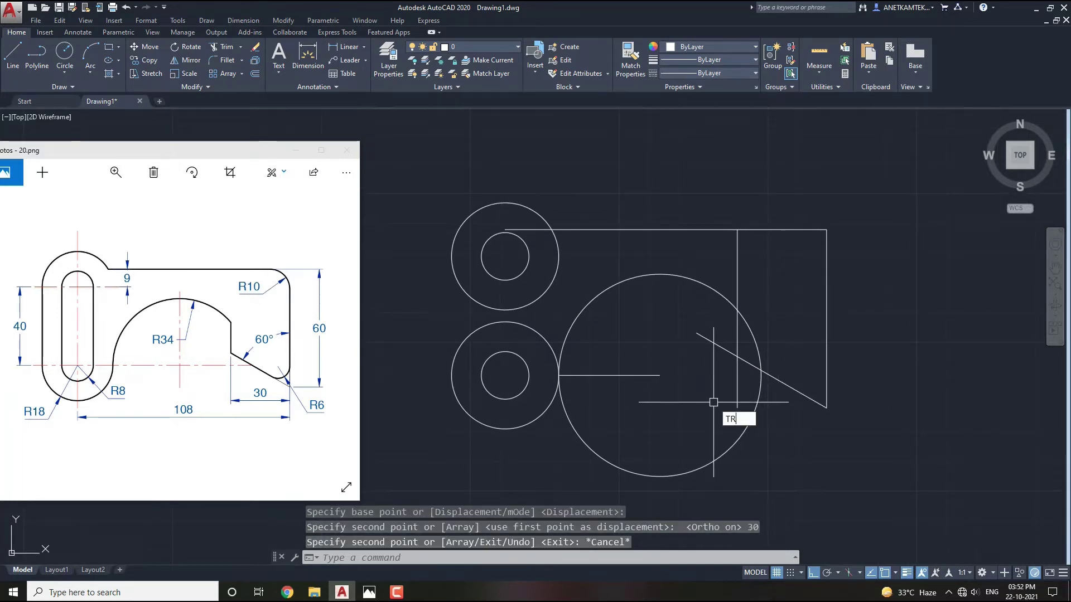
key("Return")
key("Return")
left_click(608, 424)
left_click(555, 464)
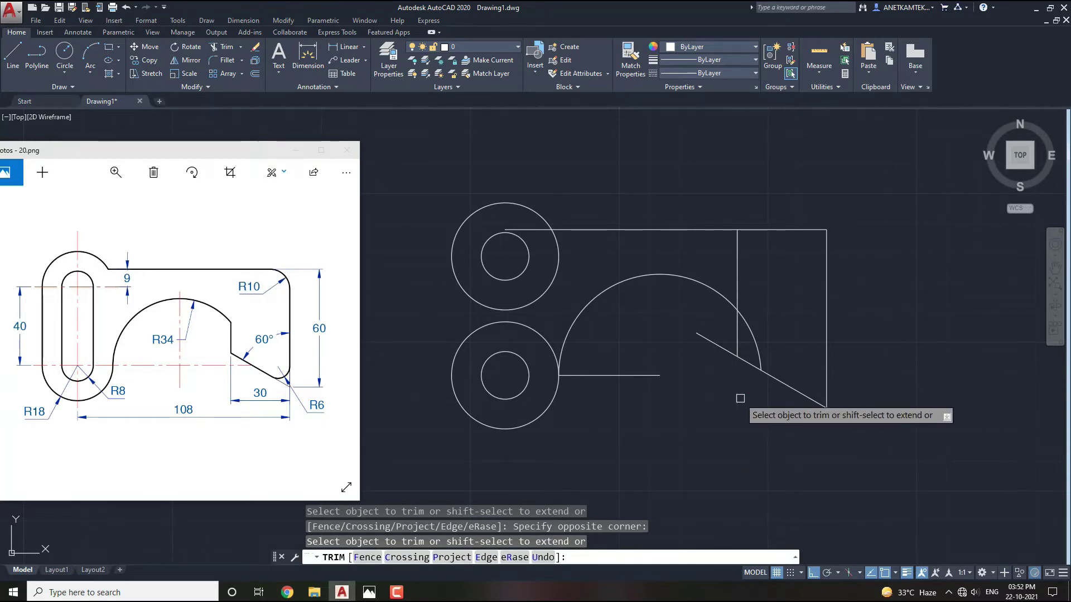
left_click(717, 346)
left_click(755, 340)
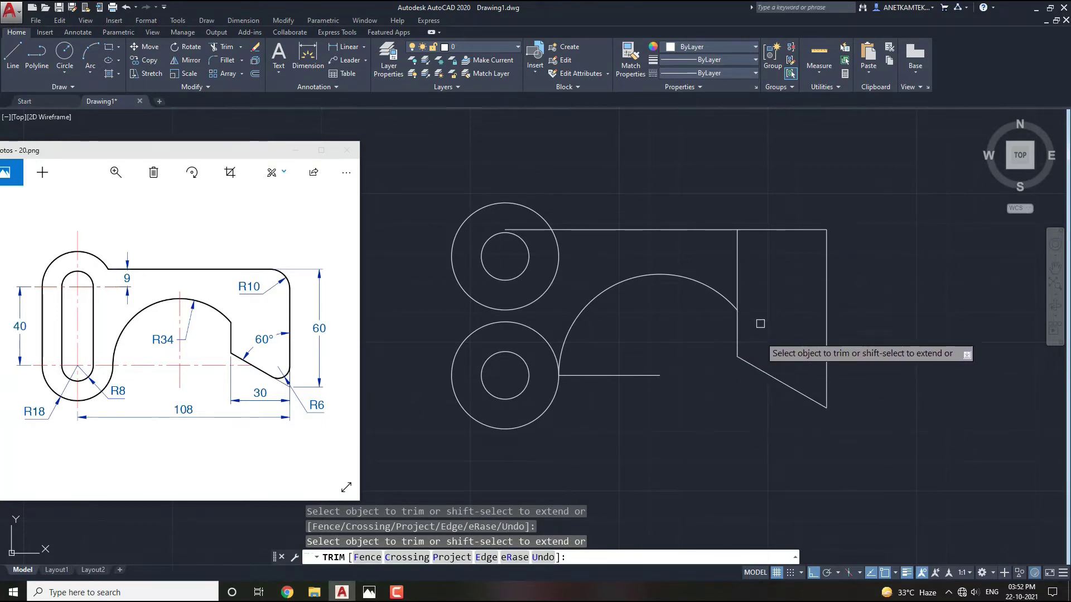
left_click(739, 258)
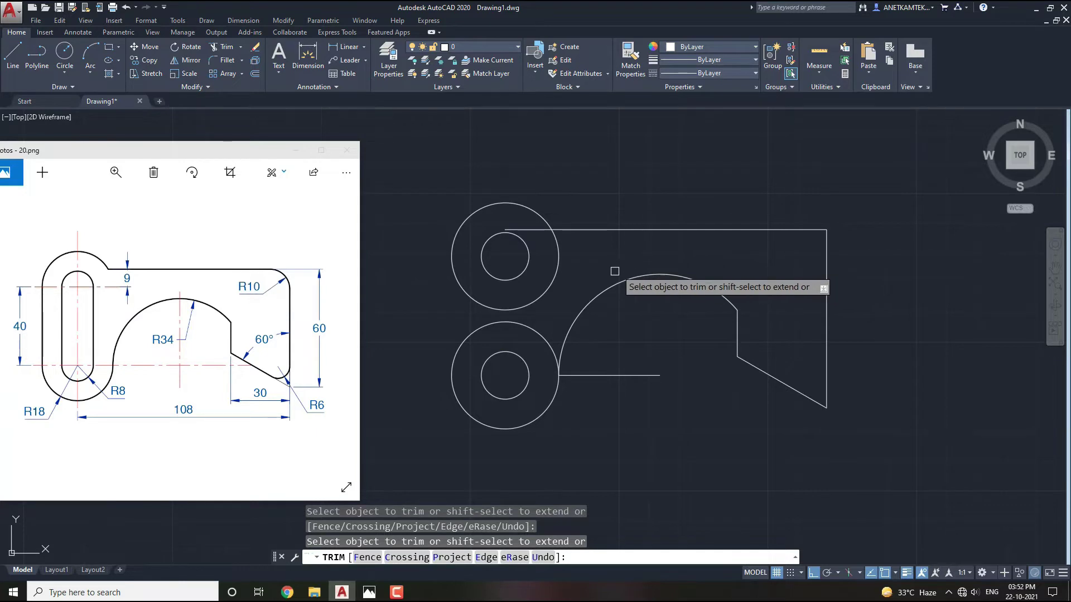
key("ctrl+z")
key("ctrl+z")
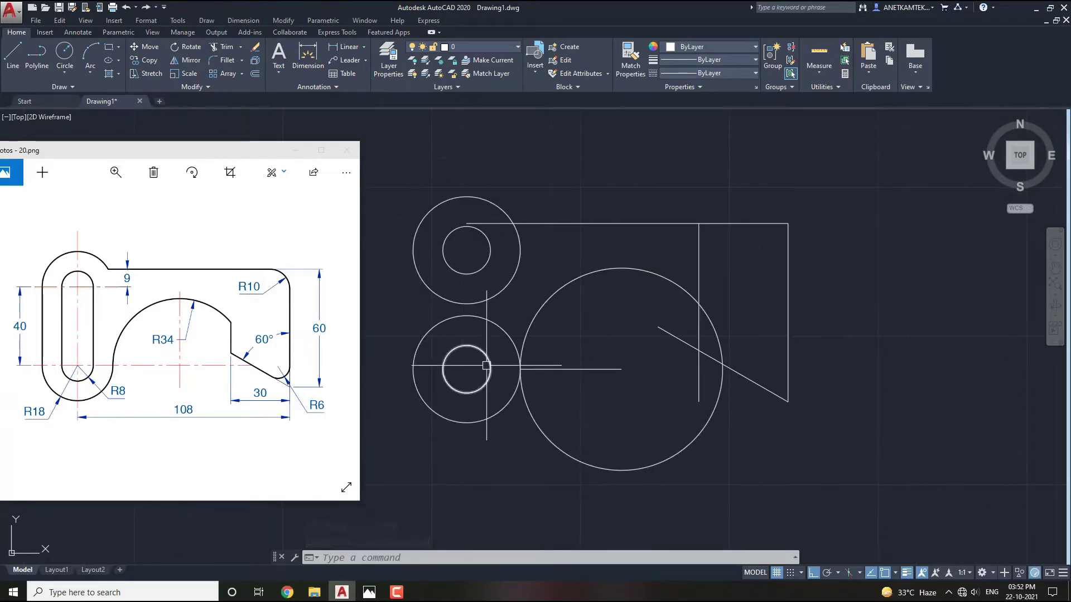
Step: Join the left sides of the two large circles with a vertical line
middle_click_drag(486, 365, 583, 377)
key("Return")
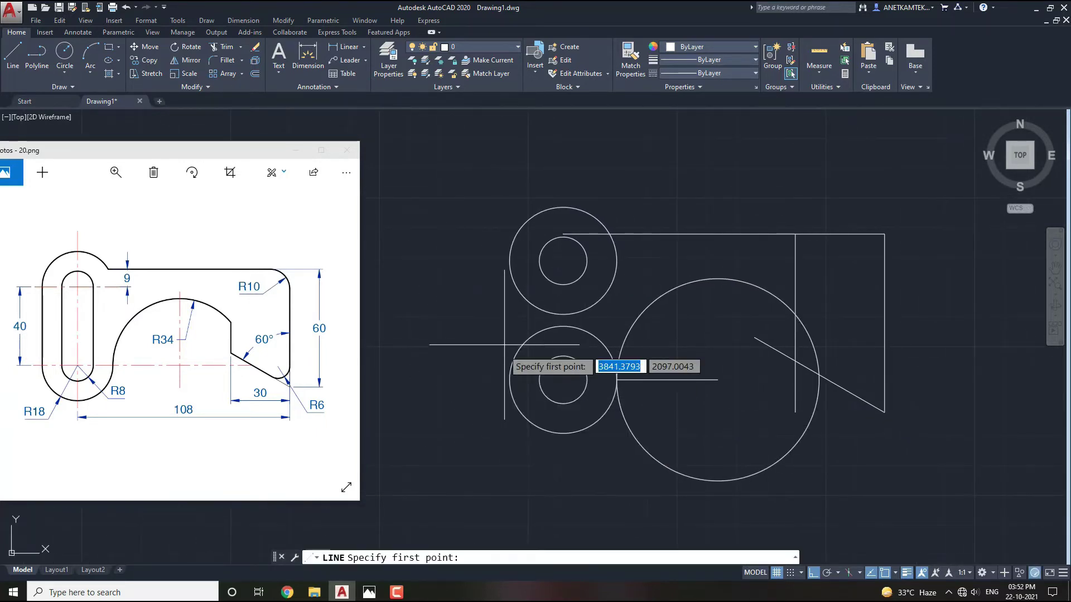
left_click(509, 261)
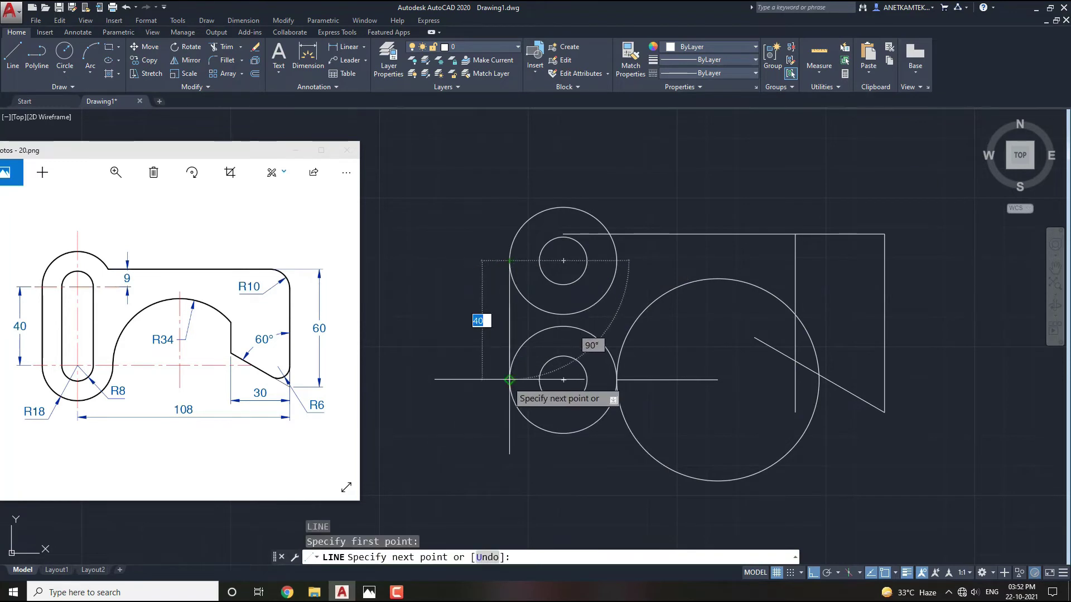
left_click(509, 379)
key("Escape")
Step: Join the small circles with 40-unit vertical lines on both left and right sides
middle_click_drag(580, 440, 541, 430)
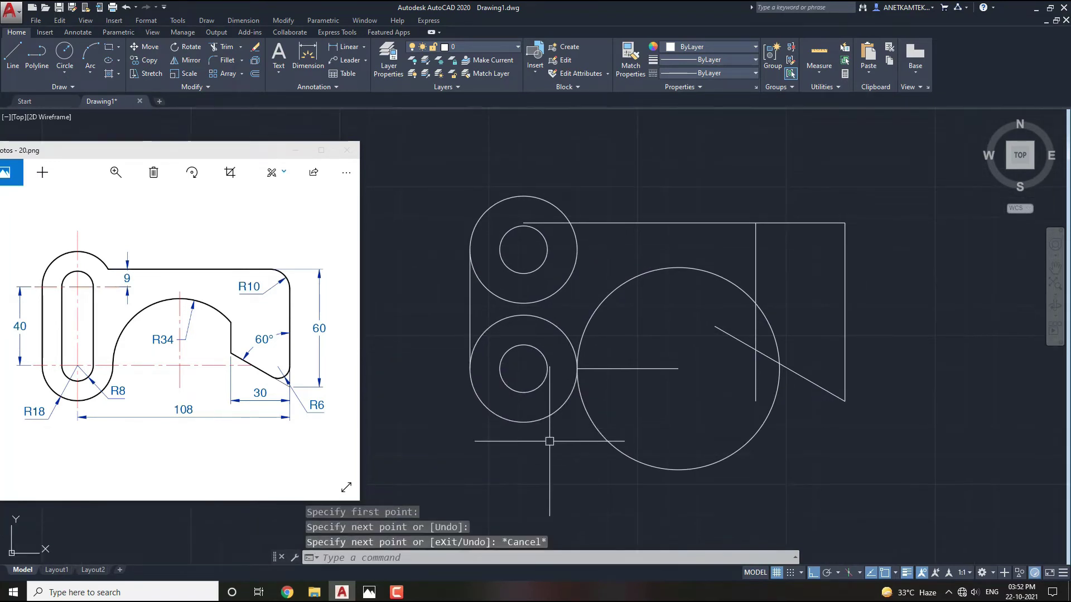
type("L")
key("Return")
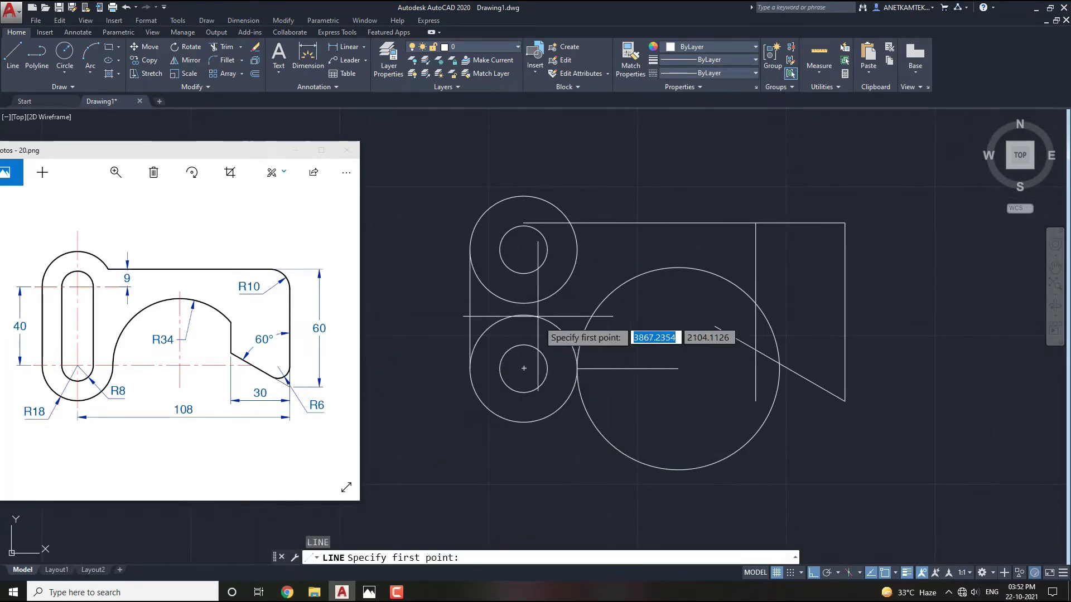
left_click(501, 249)
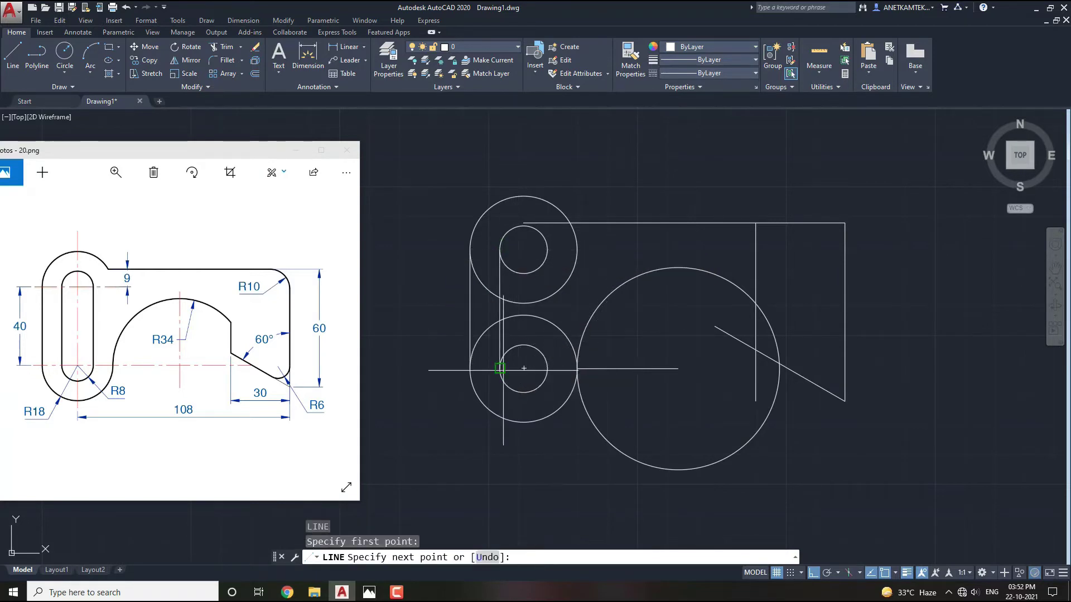
left_click(500, 368)
key("Escape")
key("Return")
left_click(547, 250)
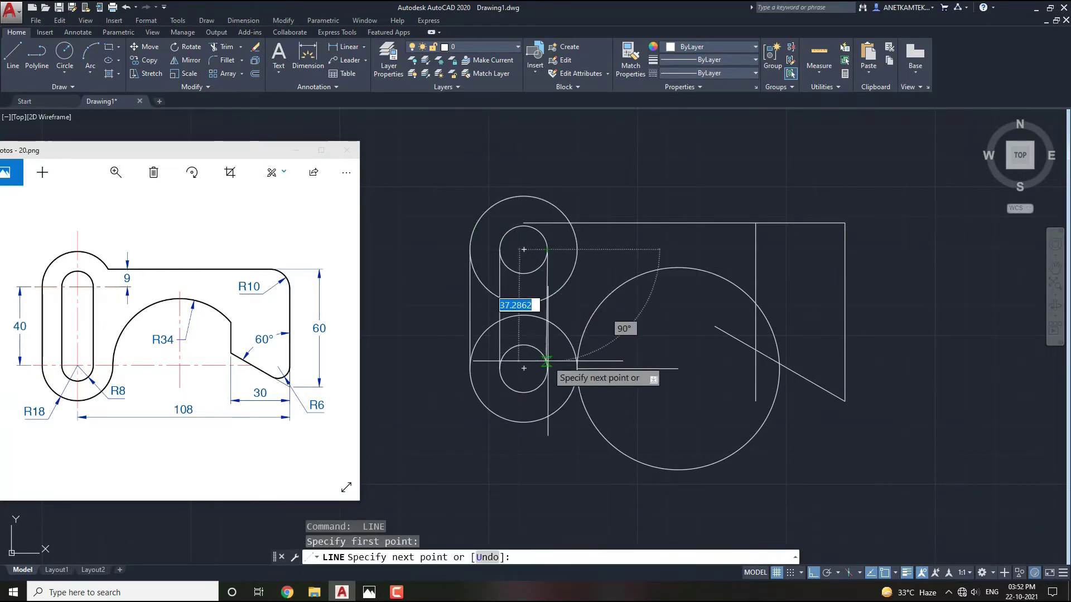
left_click(547, 368)
key("Escape")
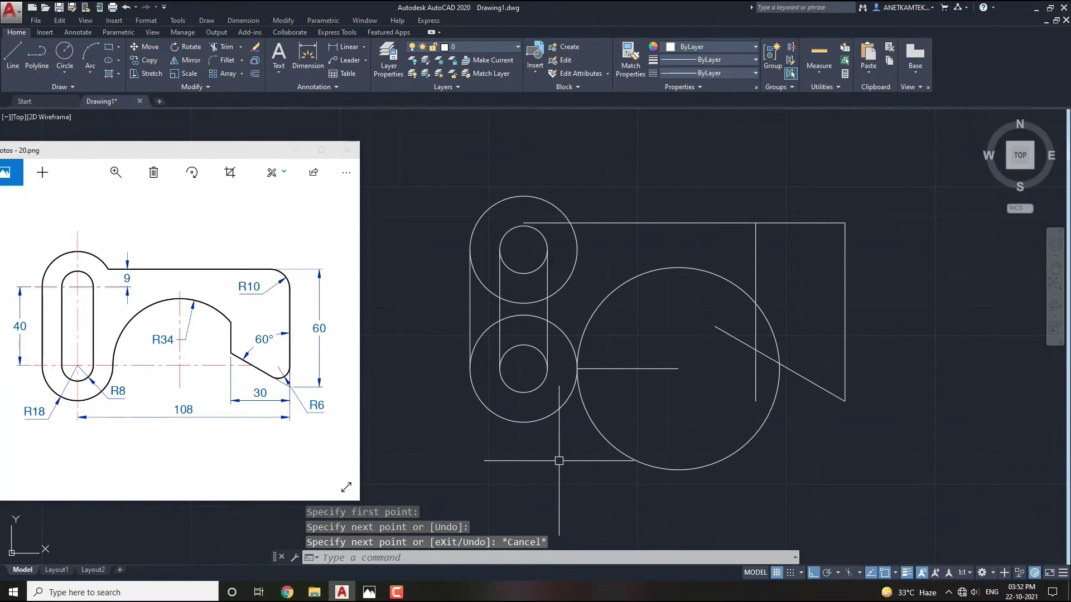
type("TR")
Step: Trim the circles, big arc, vertical and diagonal lines into the slot and hook outline
key("Return")
key("Return")
left_click(522, 314)
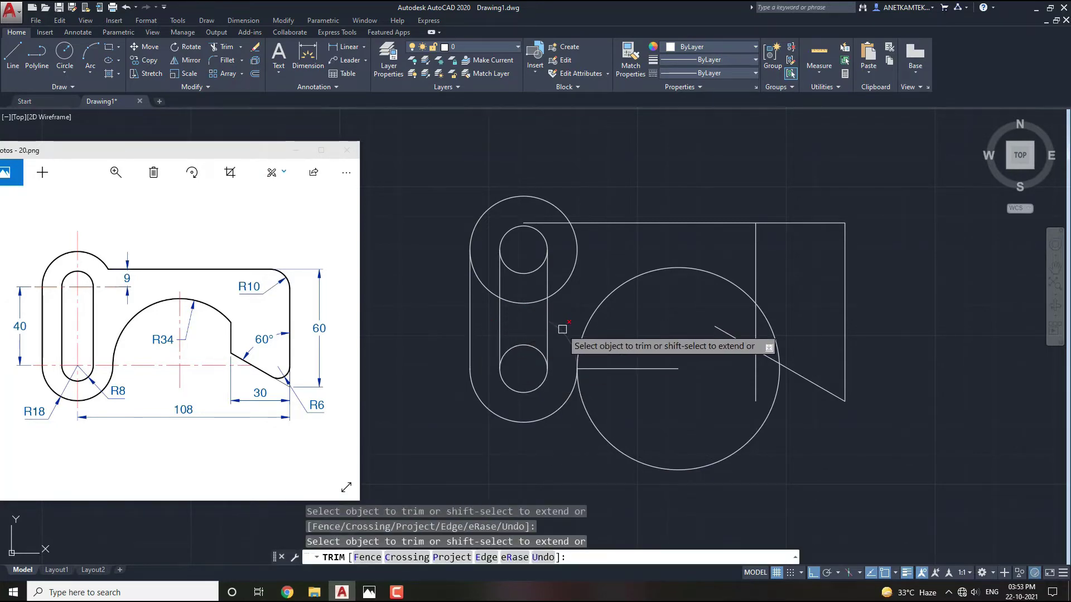
left_click(533, 345)
left_click(485, 287)
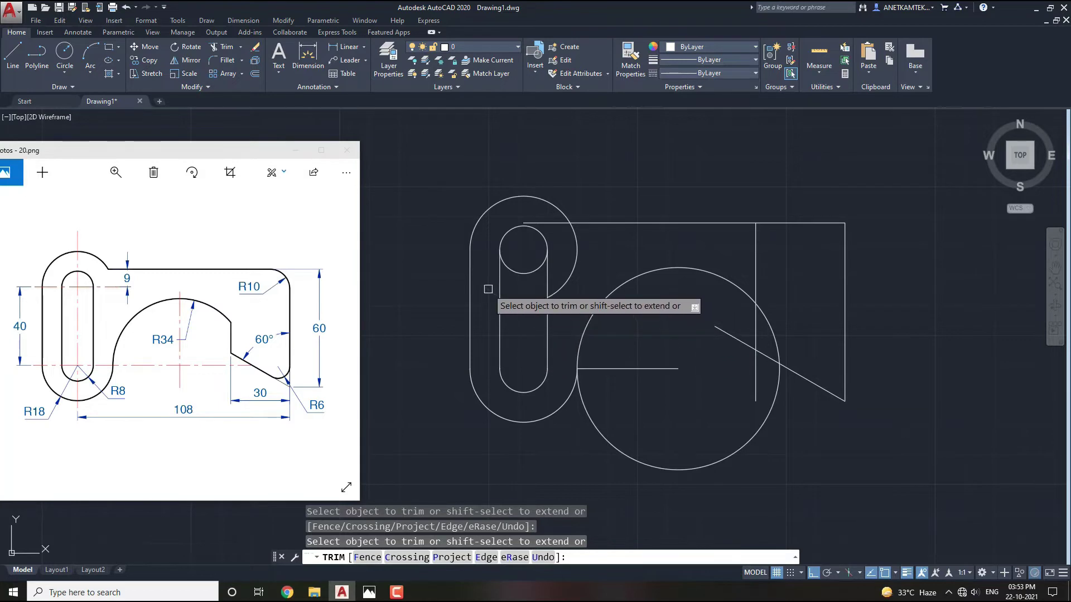
left_click(514, 272)
left_click(566, 278)
left_click(550, 224)
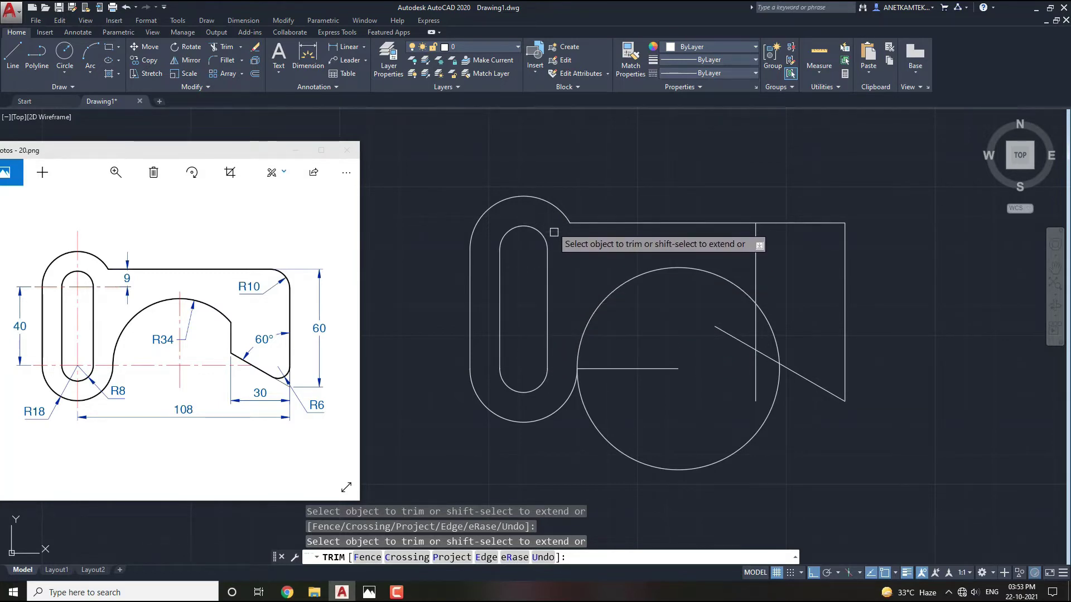
left_click(598, 423)
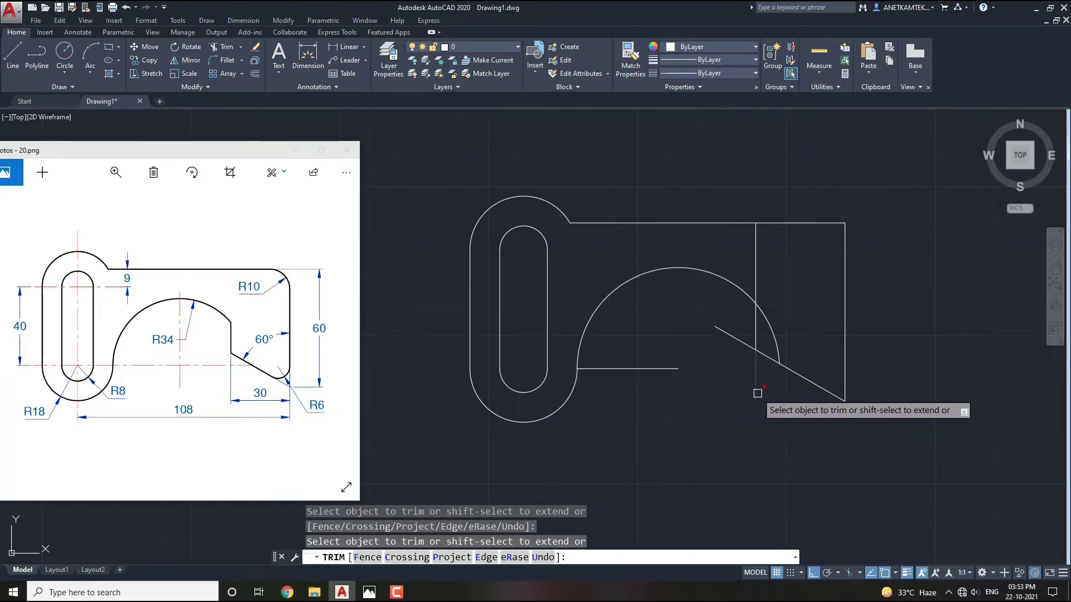
left_click(755, 390)
left_click(729, 335)
left_click(775, 337)
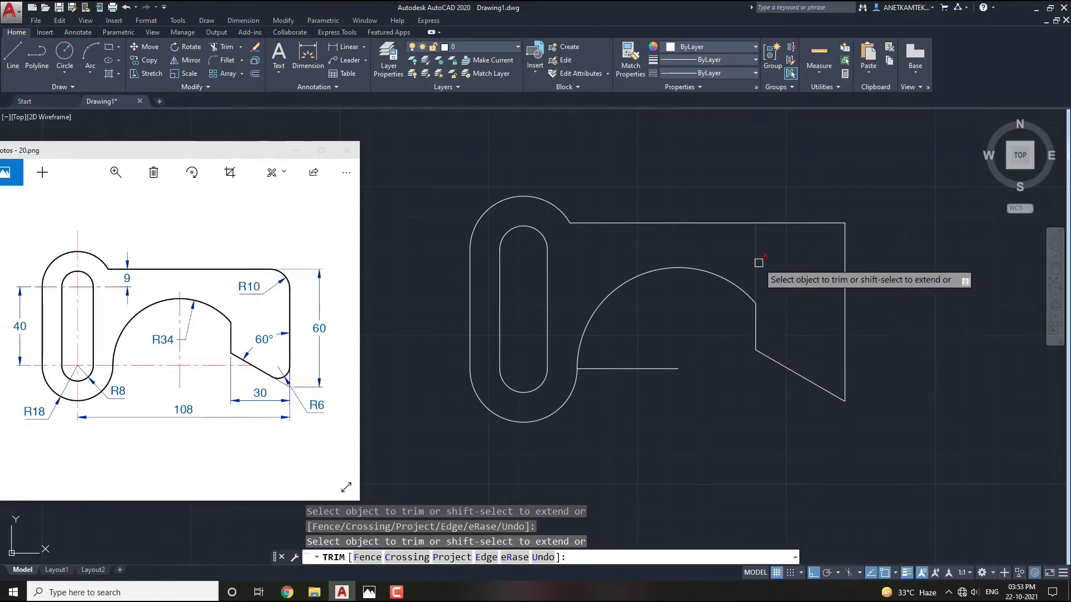
left_click(755, 265)
key("Escape")
Step: Erase the leftover horizontal construction line
mouse_move(666, 414)
middle_mouse_down()
mouse_move(660, 395)
mouse_move(662, 424)
middle_mouse_up()
left_click(693, 366)
left_click(641, 329)
type("e")
key("Return")
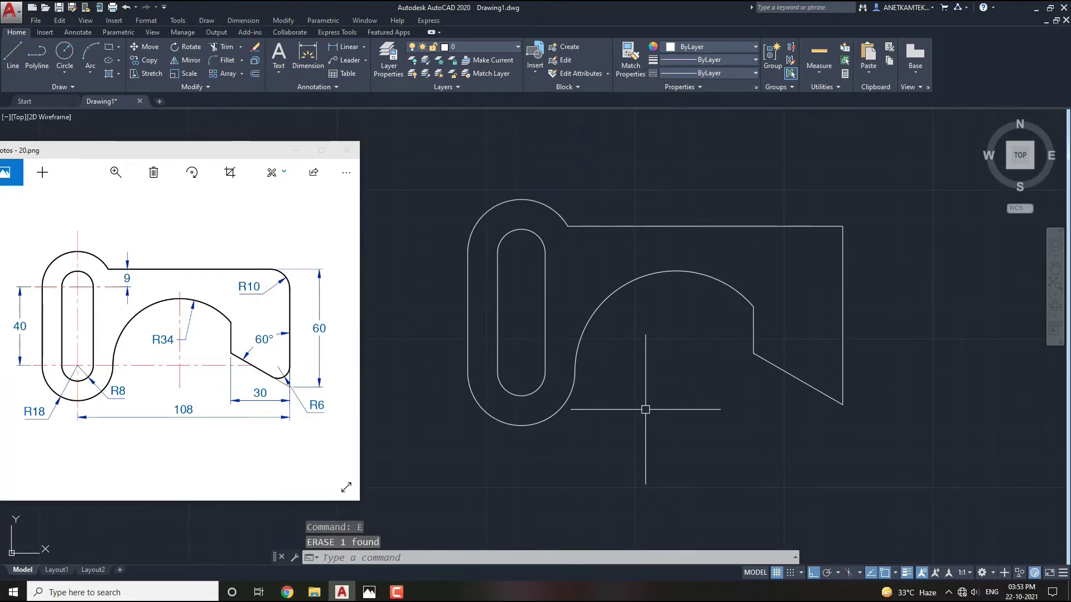
Step: Fillet the top edge and right edge with radius 10
mouse_move(683, 392)
middle_mouse_down()
mouse_move(667, 399)
mouse_move(721, 401)
middle_mouse_up()
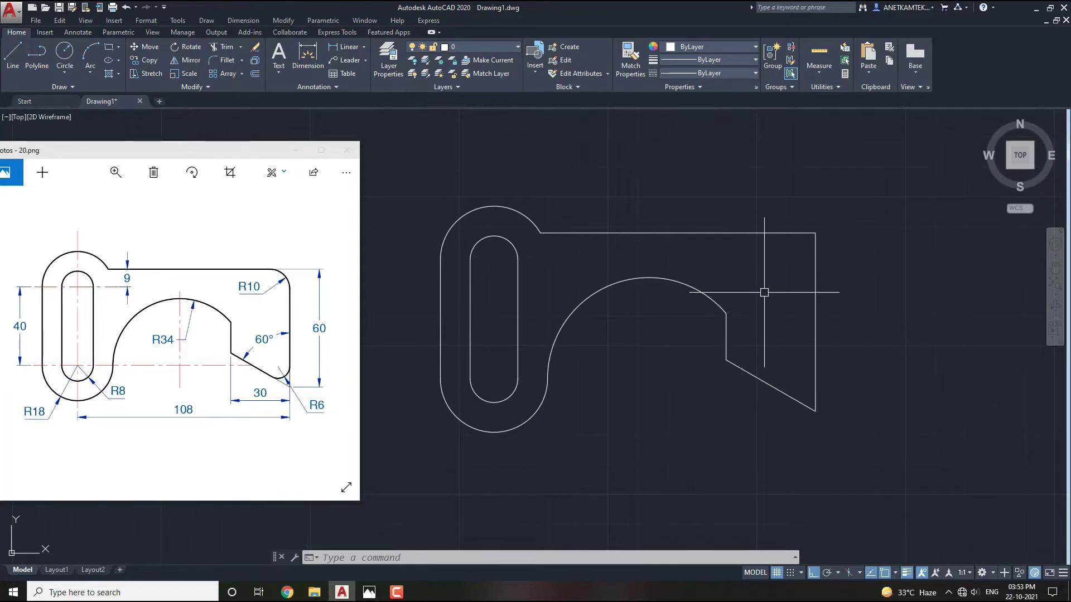
type("F")
key("Return")
type("R")
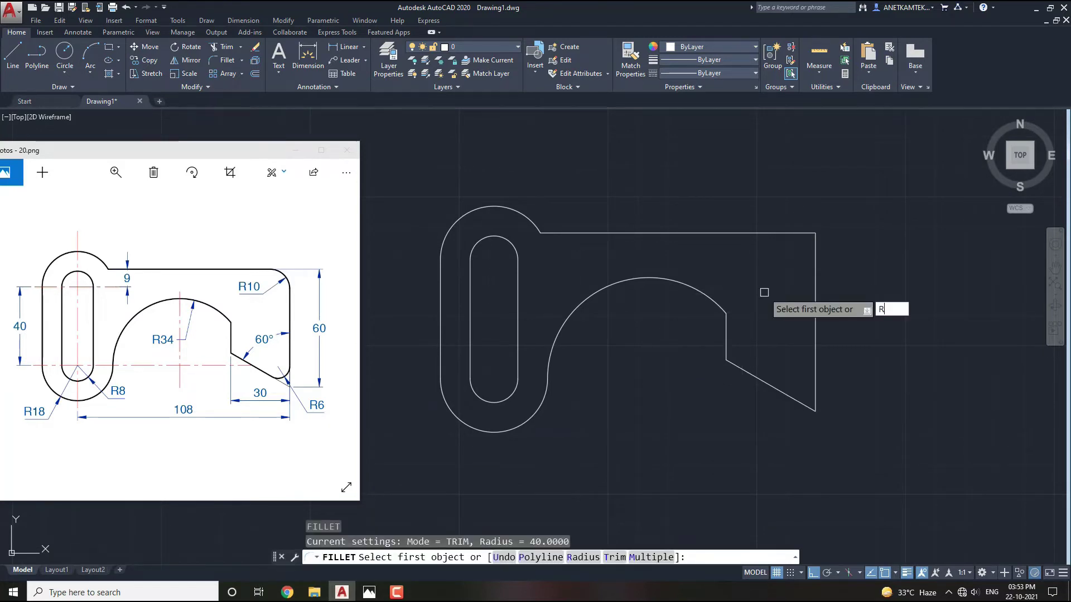
key("Return")
type("10")
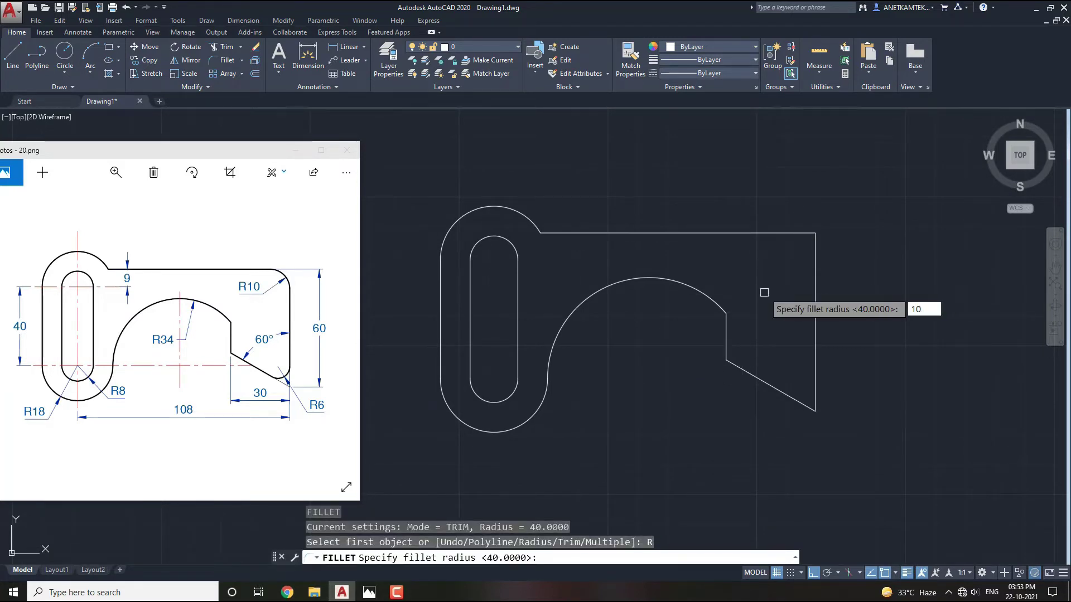
key("Return")
left_click(801, 233)
left_click(814, 261)
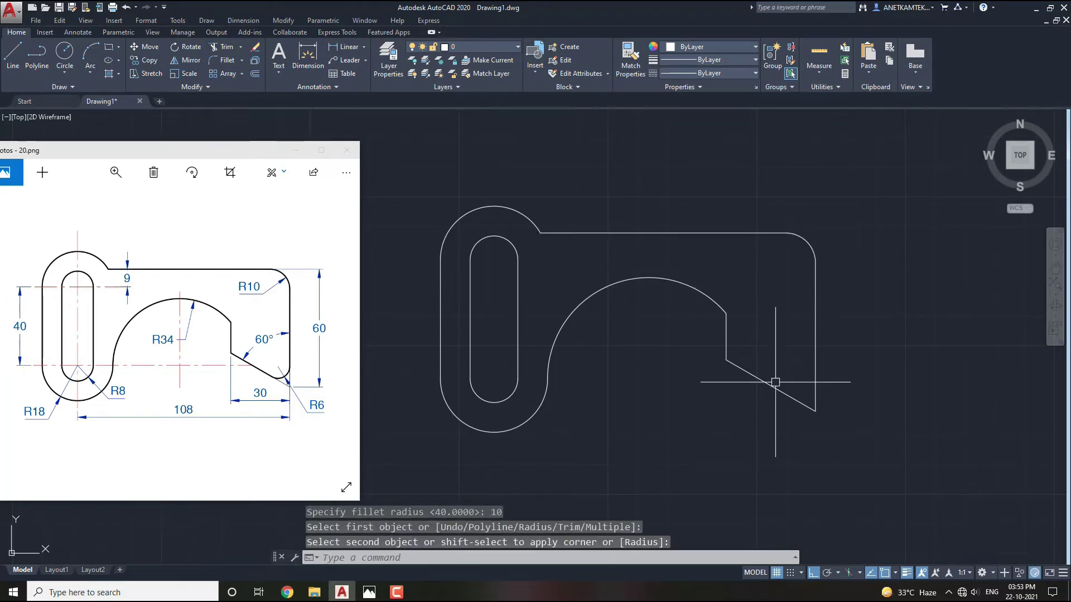
Step: Zoom back out to the whole bracket and restart FILLET
scroll(811, 422, "up", 1)
scroll(813, 418, "up", 2)
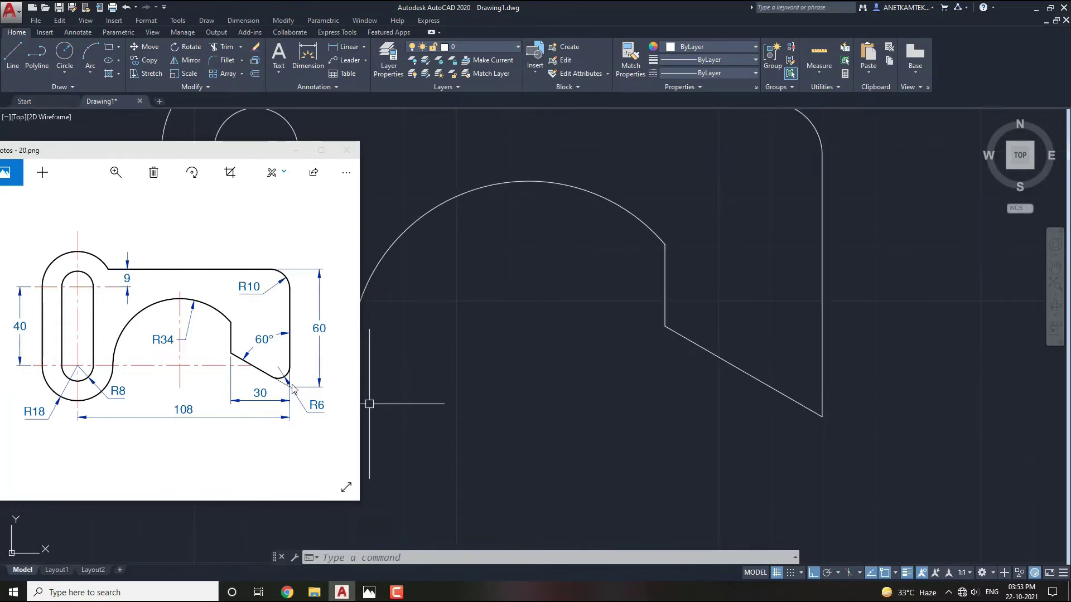
scroll(691, 370, "down", 1)
middle_click_drag(690, 370, 797, 359)
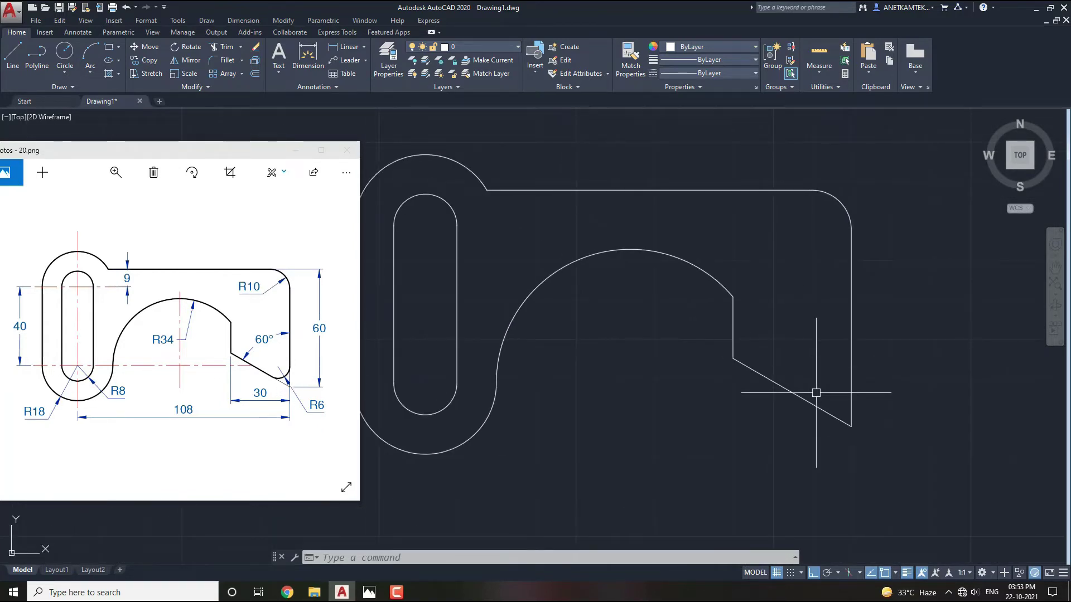
type("f")
key("Return")
type("R")
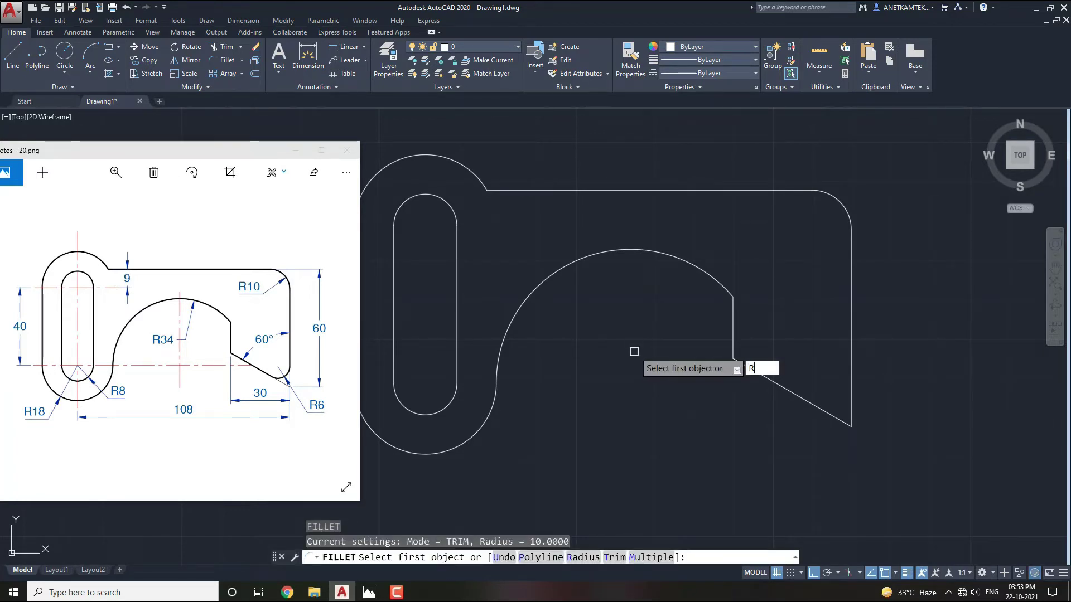
Step: Change the fillet radius to 6, then cancel the fillet
key("Return")
type("6")
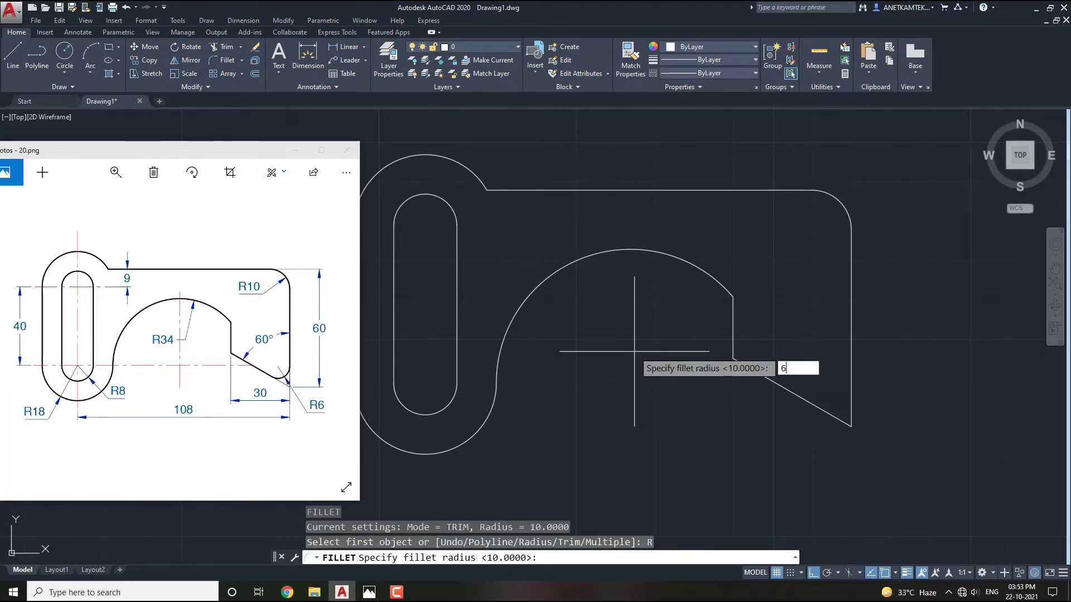
key("Return")
left_click(811, 405)
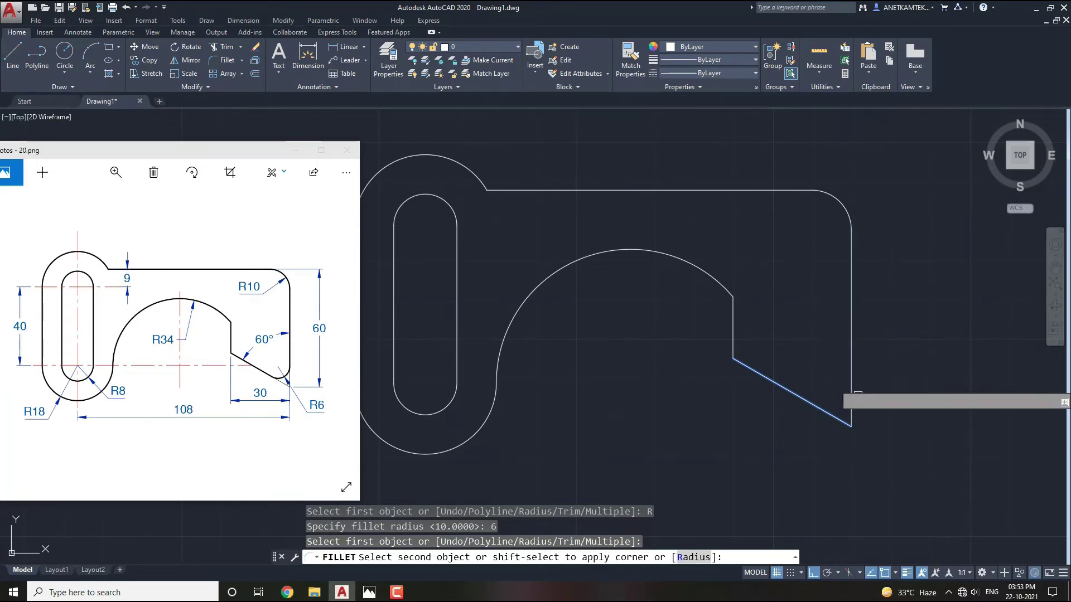
key("Escape")
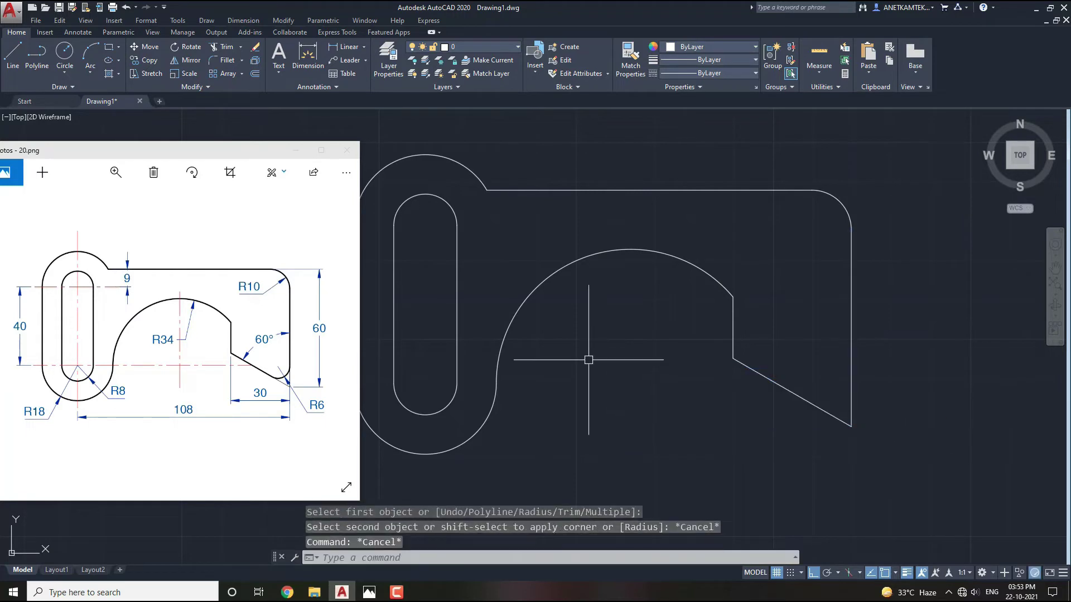
key("Escape")
key("Escape")
type("TRIM")
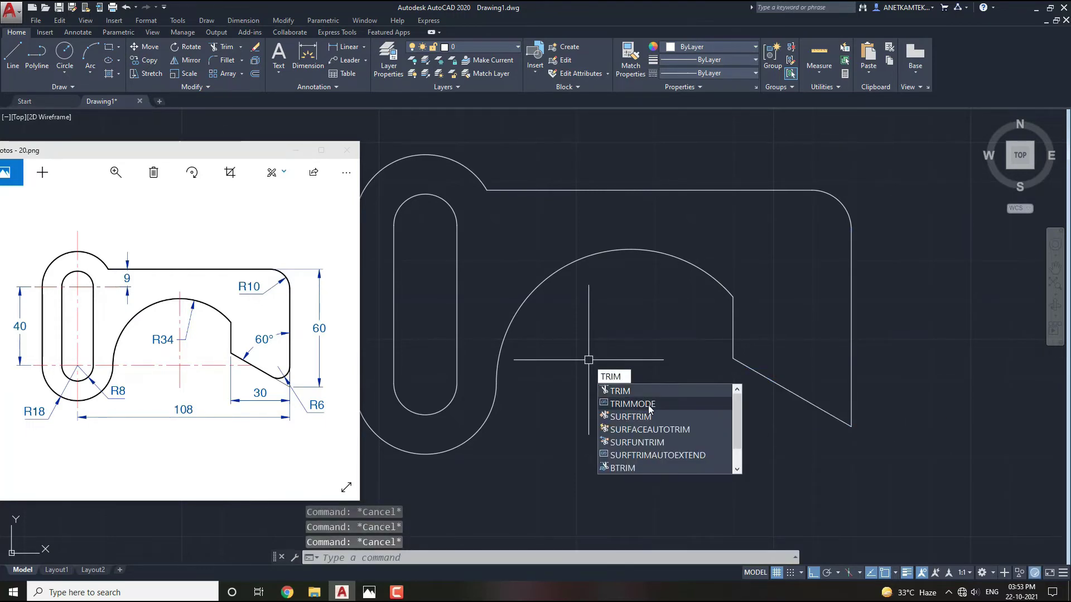
Step: Set TRIMMODE to 0 so fillets keep the original lines
left_click(649, 410)
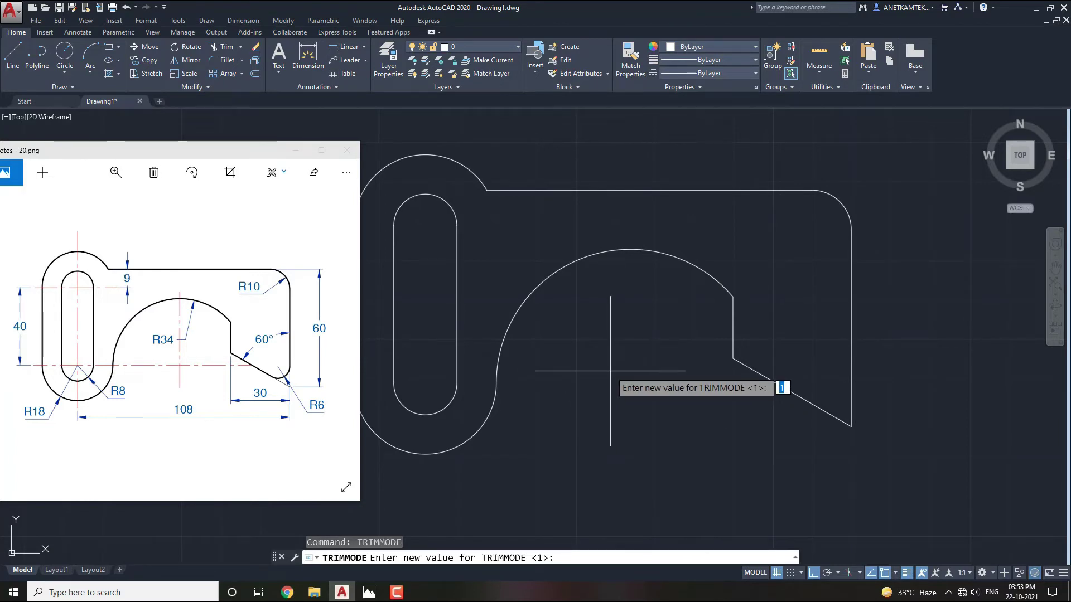
key("Return")
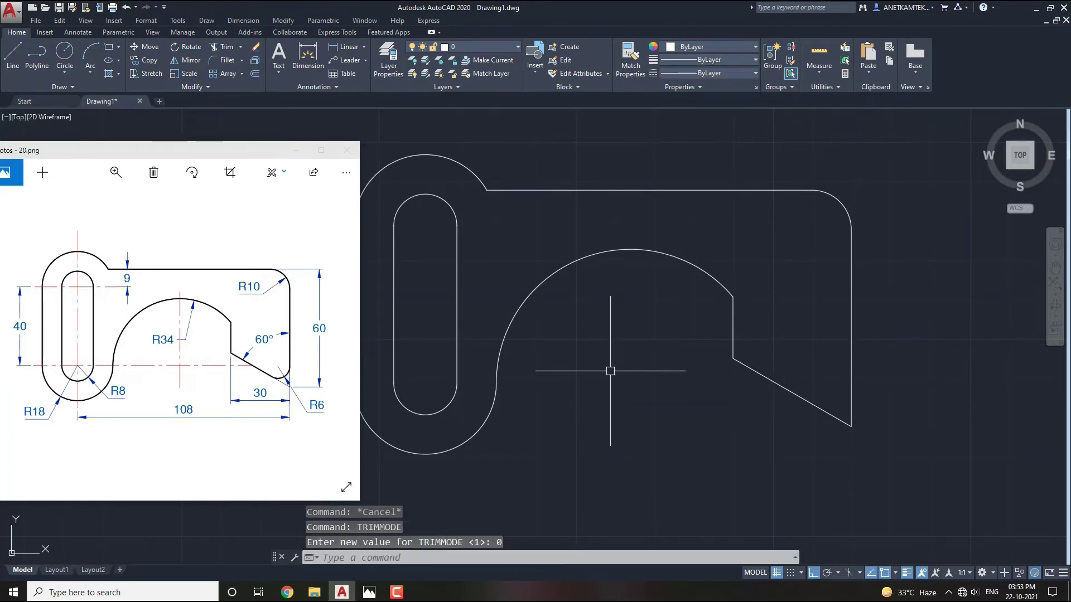
key("Escape")
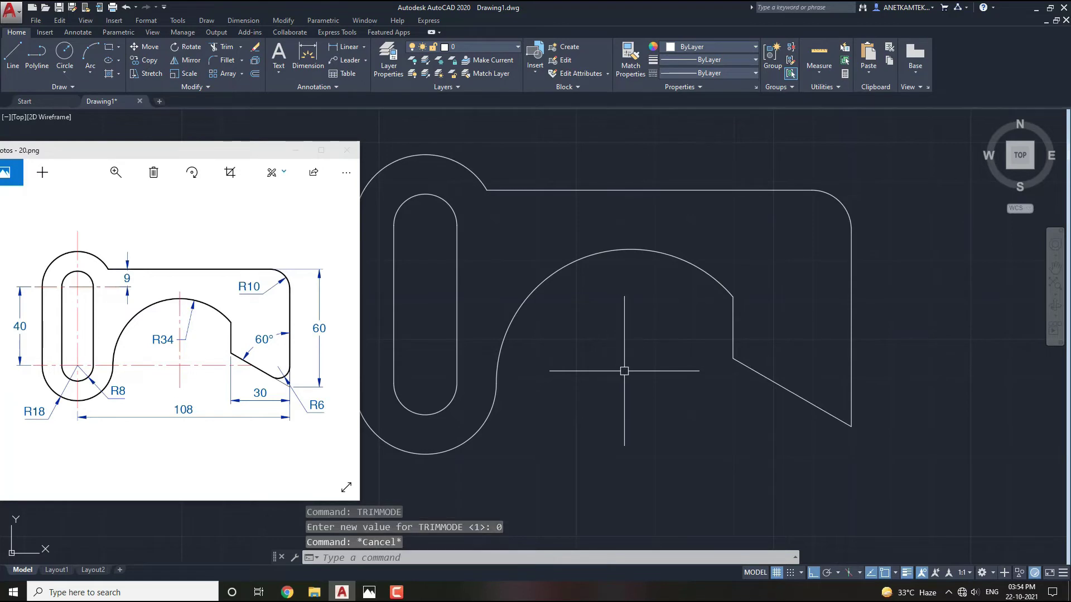
key("Escape")
type("F")
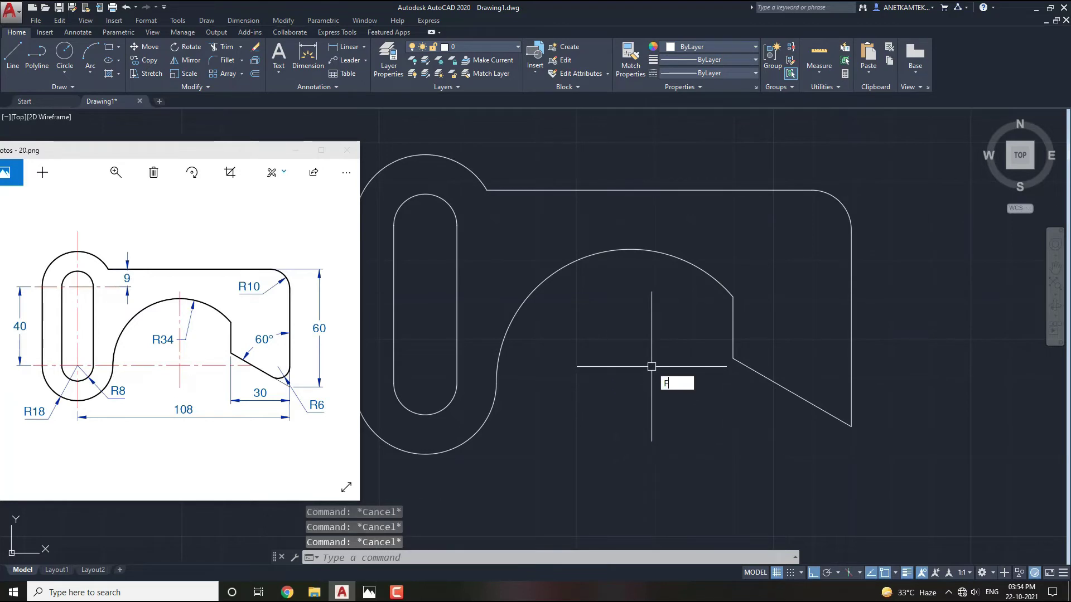
Step: Fillet the slanted edge and right vertical edge with radius 6, leaving both lines untrimmed
key("Return")
key("Return")
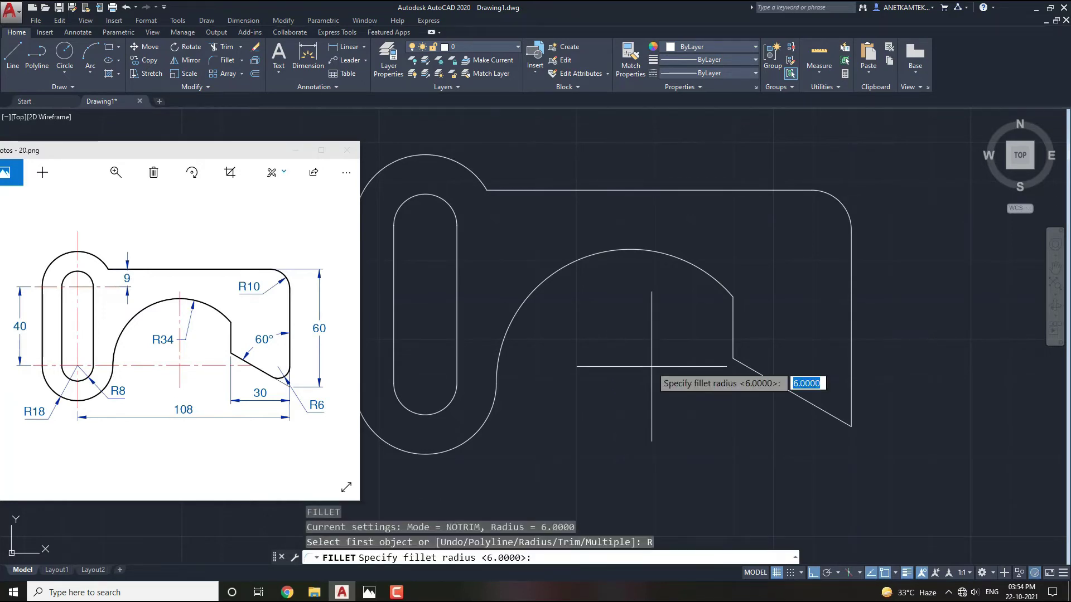
type("6")
key("Return")
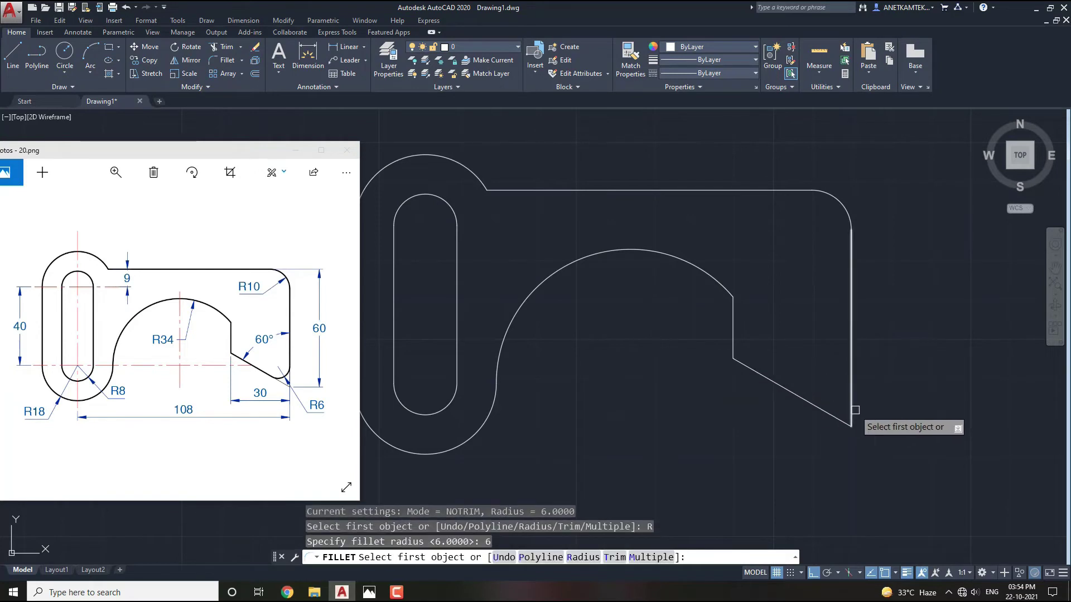
left_click(829, 410)
left_click(850, 363)
key("Escape")
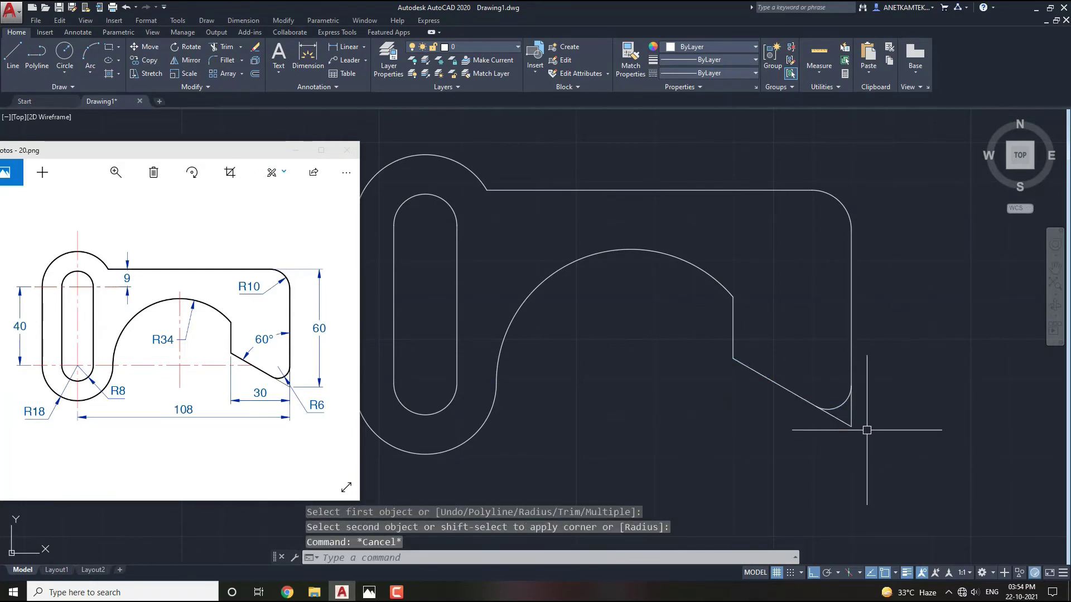
middle_click_drag(843, 423, 887, 436)
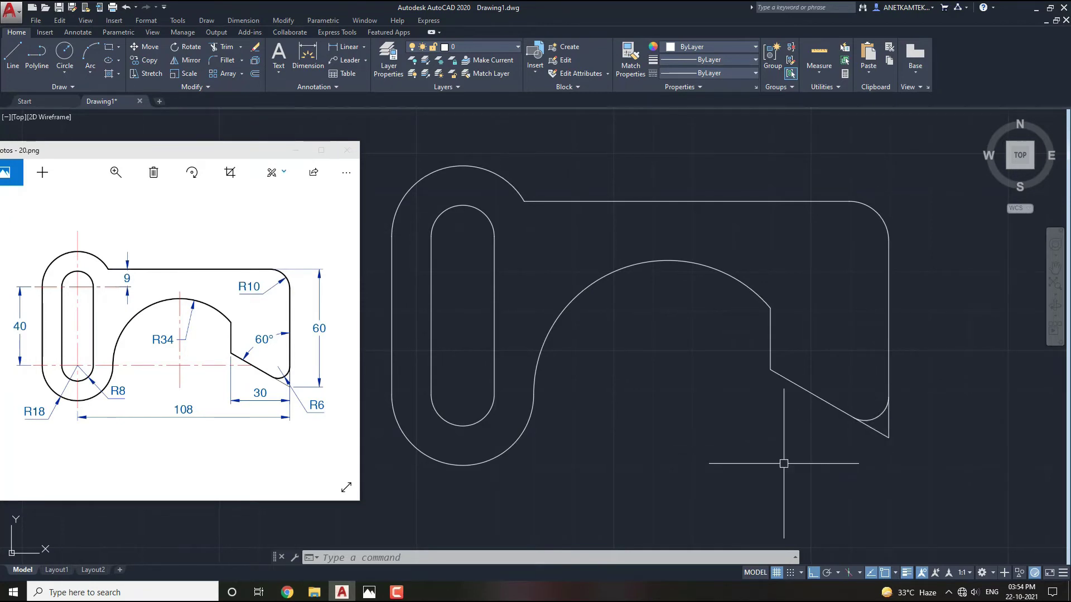
Step: Window-select the entire bracket outline and set its lineweight to 0.30 mm
scroll(725, 452, "down", 1)
left_click(880, 510)
left_click(427, 201)
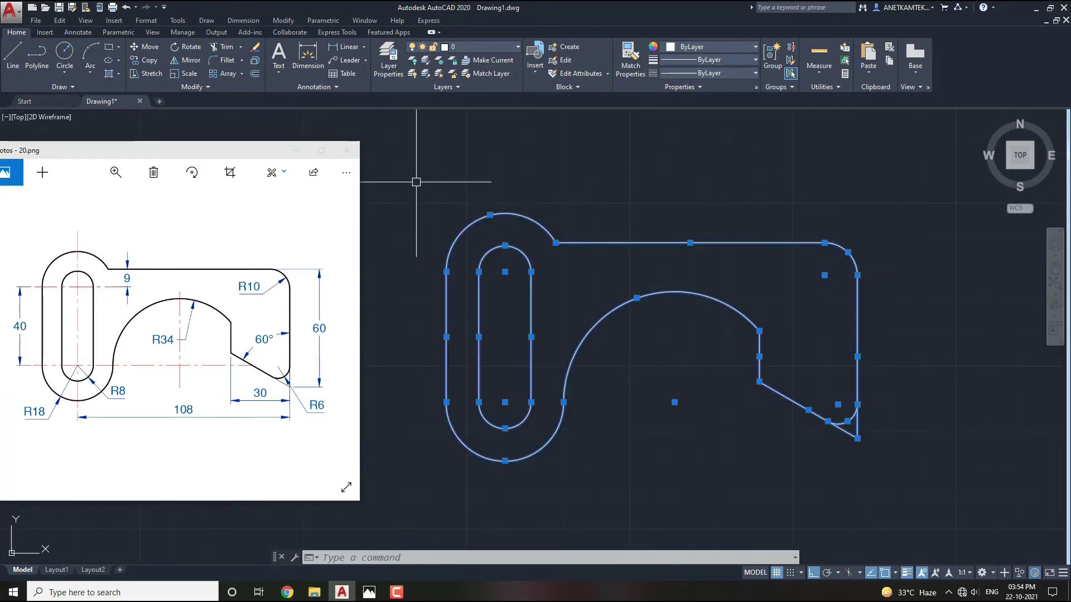
left_click(721, 59)
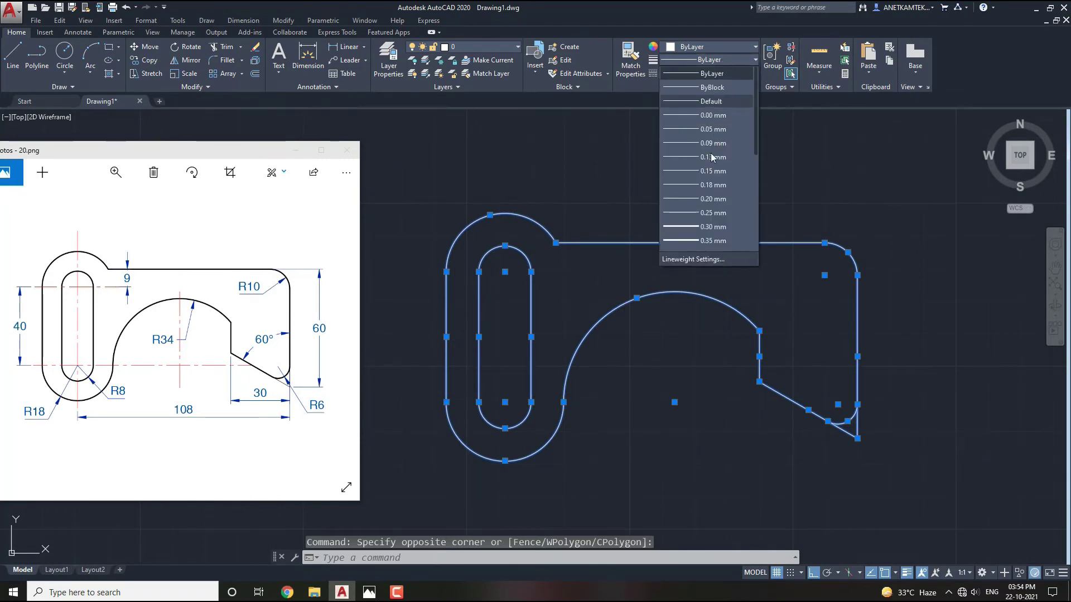
left_click(704, 231)
key("Escape")
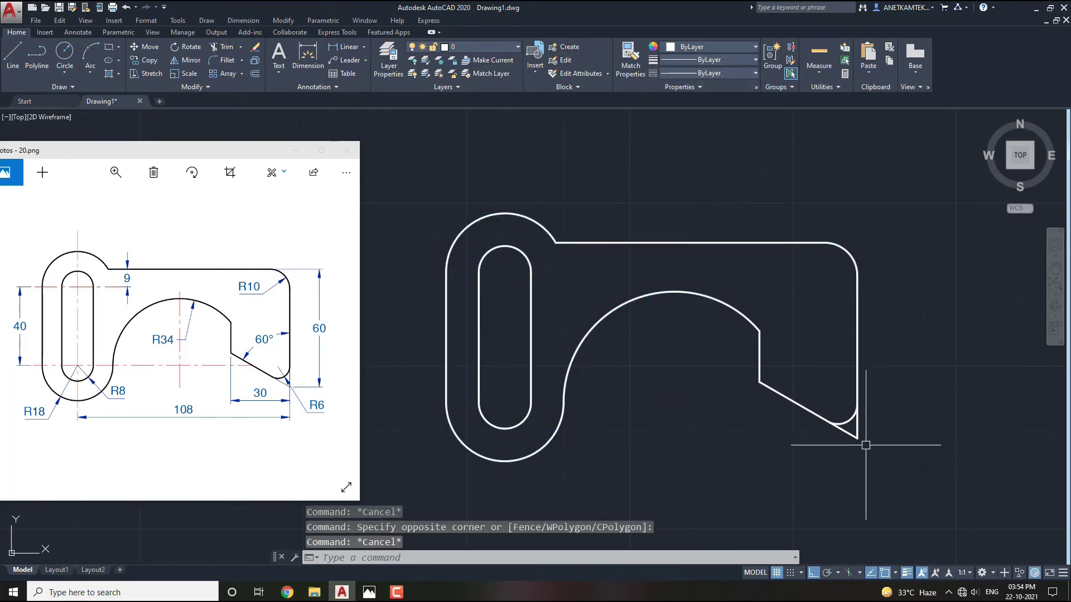
scroll(865, 445, "up", 1)
scroll(842, 426, "up", 2)
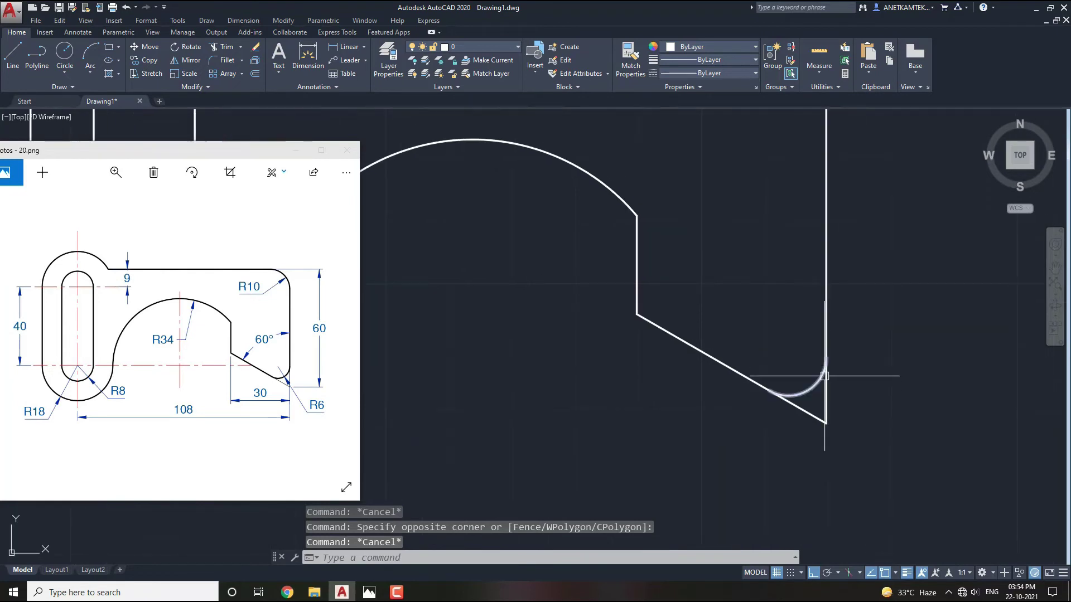
Step: Trim the leftover sharp corner lines below the R6 fillet arc at the lower right
scroll(819, 405, "up", 1)
scroll(818, 402, "up", 1)
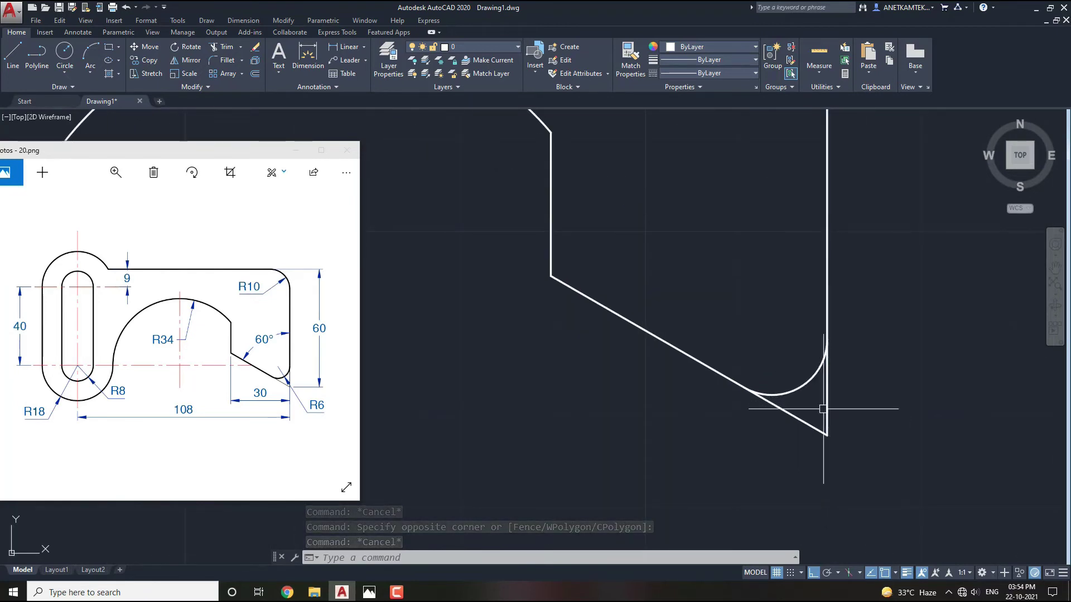
type("TR")
key("Return")
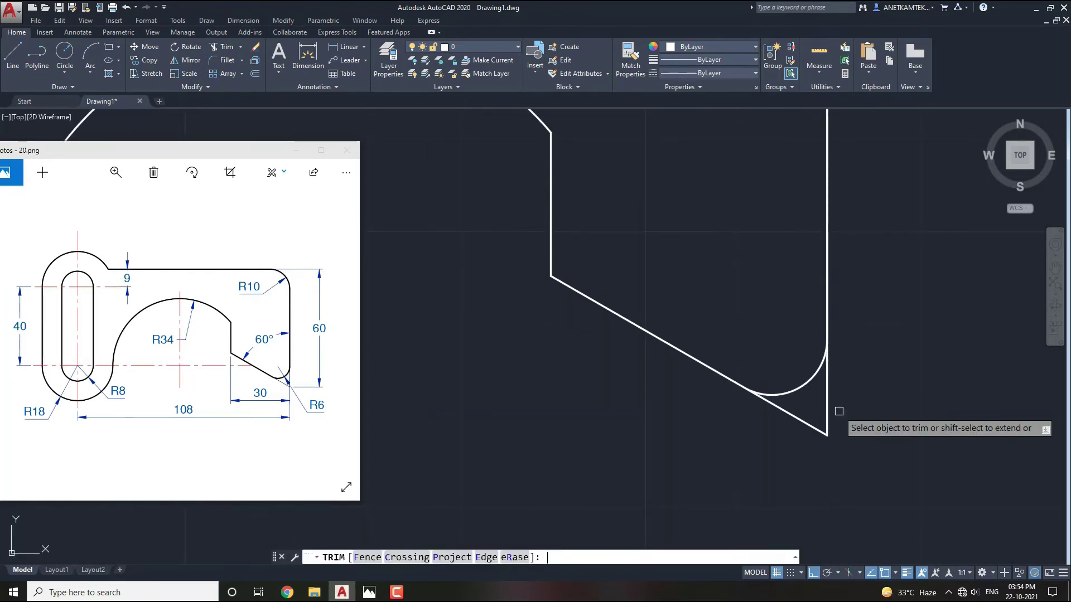
left_click(853, 399)
left_click(724, 477)
key("Escape")
scroll(891, 414, "down", 1)
scroll(892, 414, "down", 1)
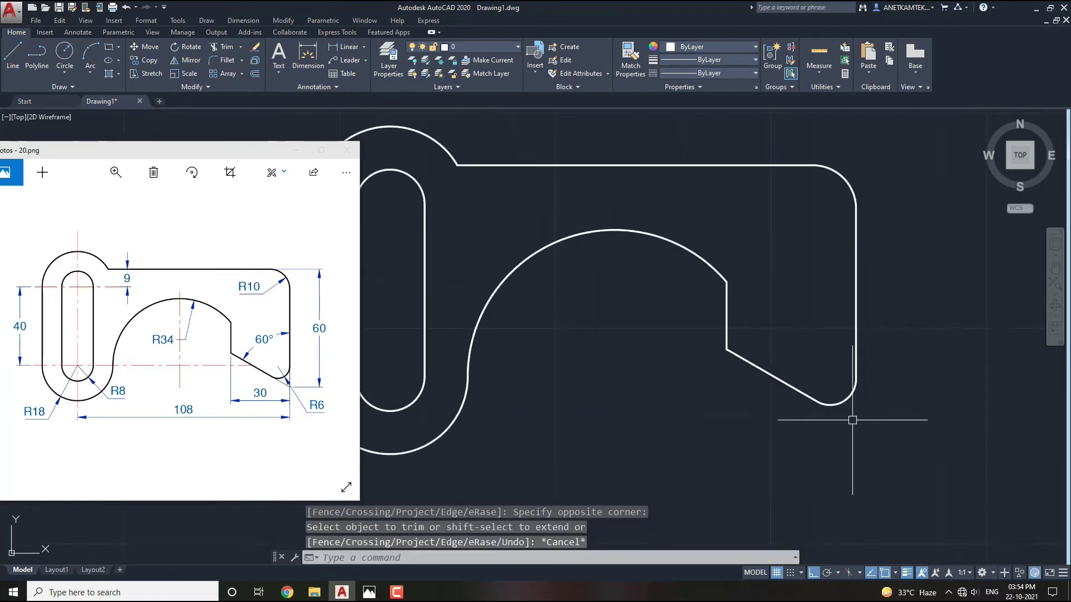
scroll(853, 426, "down", 1)
key("Escape")
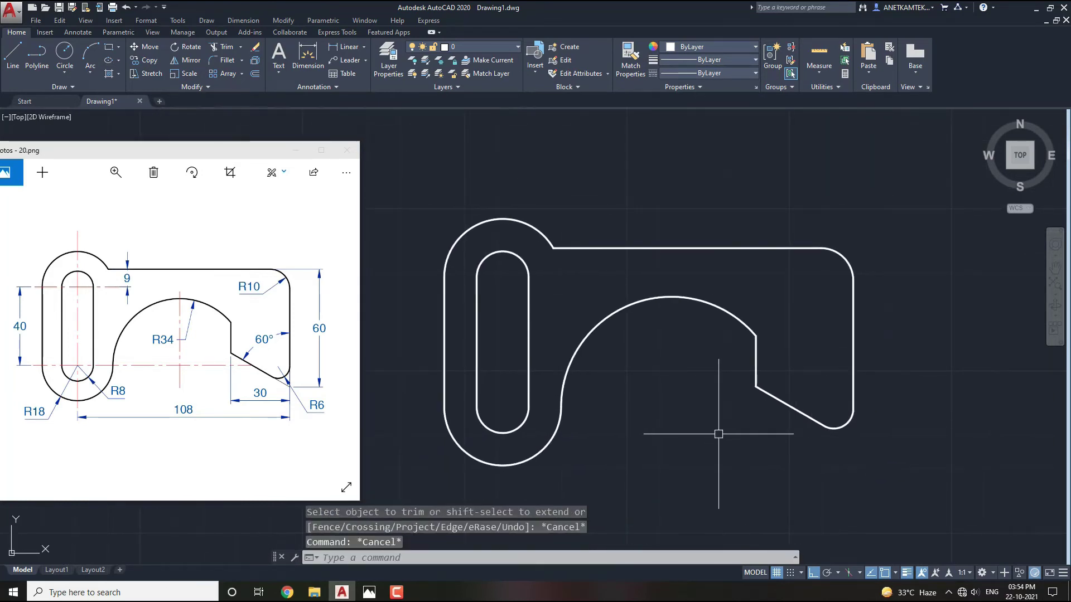
middle_click_drag(717, 433, 712, 423)
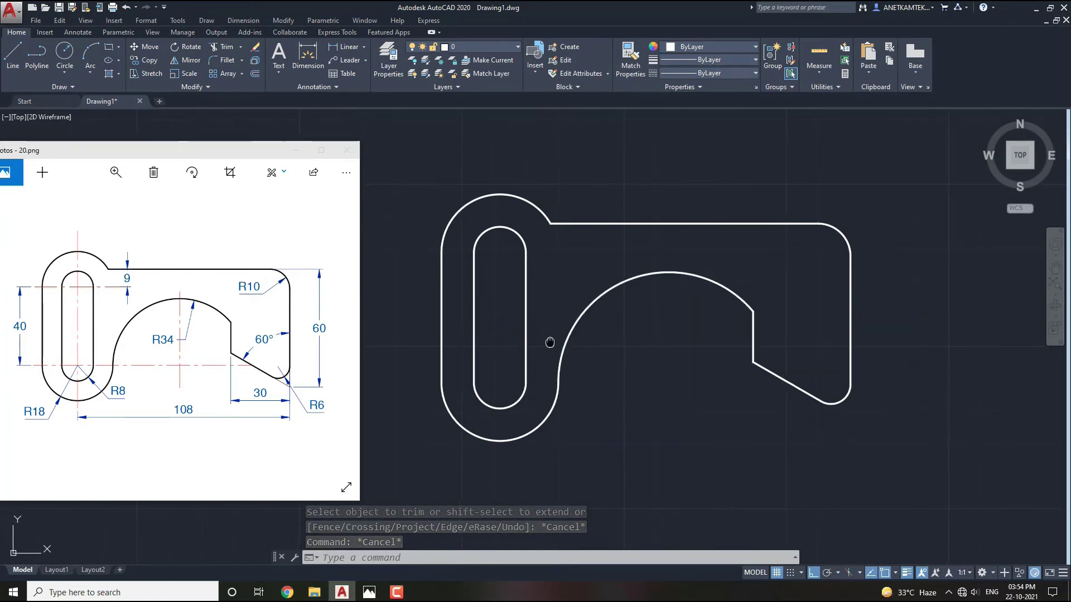
middle_click_drag(584, 358, 611, 346)
type("CM")
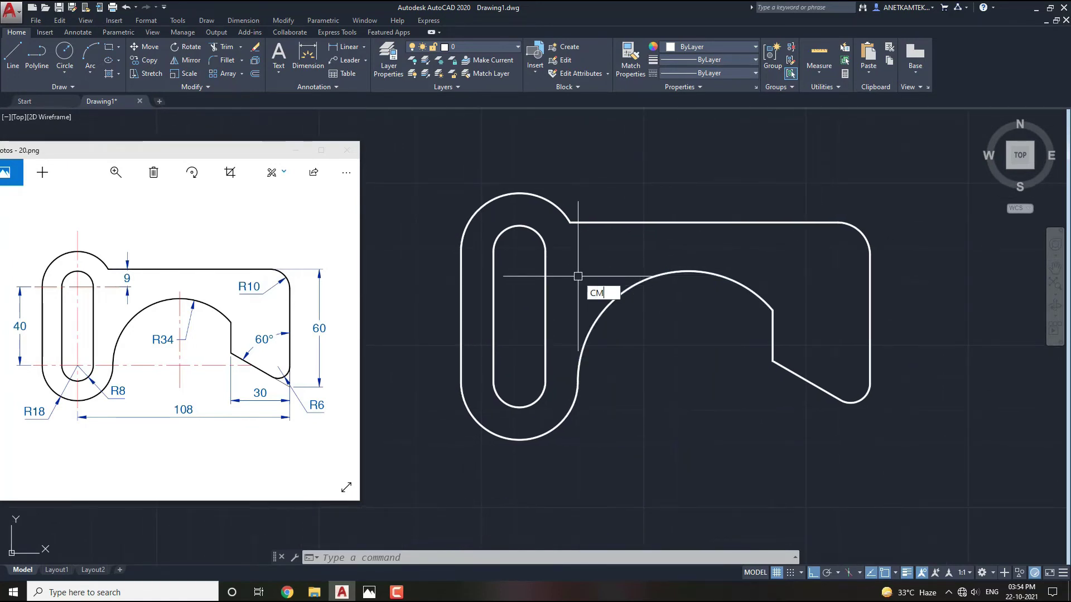
Step: Add center marks to the slot's upper arc, the bottom R18 arc and the R34 arc
key("Return")
left_click(551, 205)
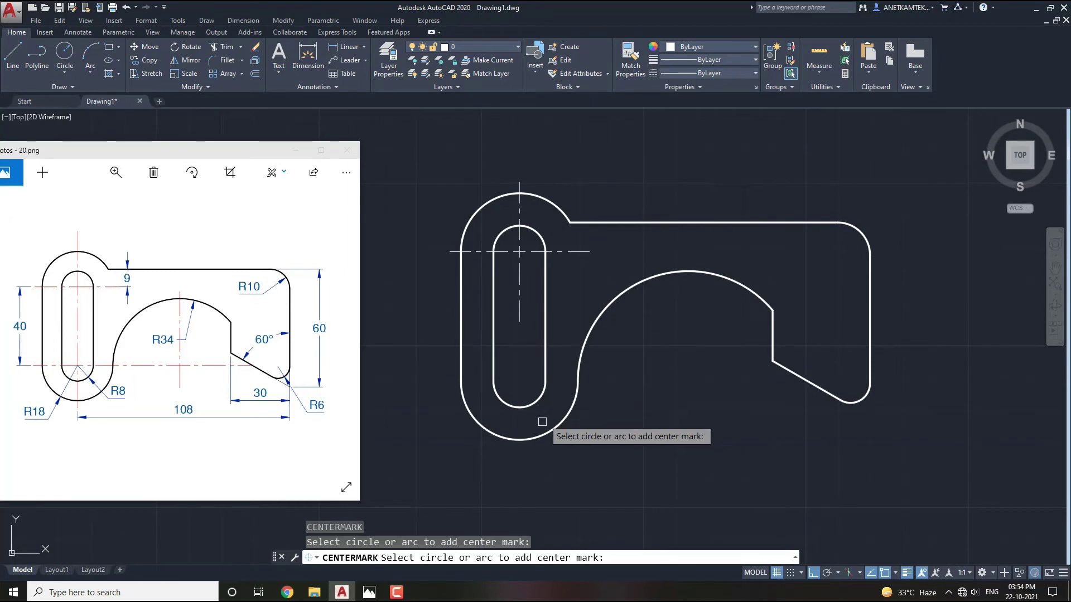
left_click(526, 438)
left_click(689, 276)
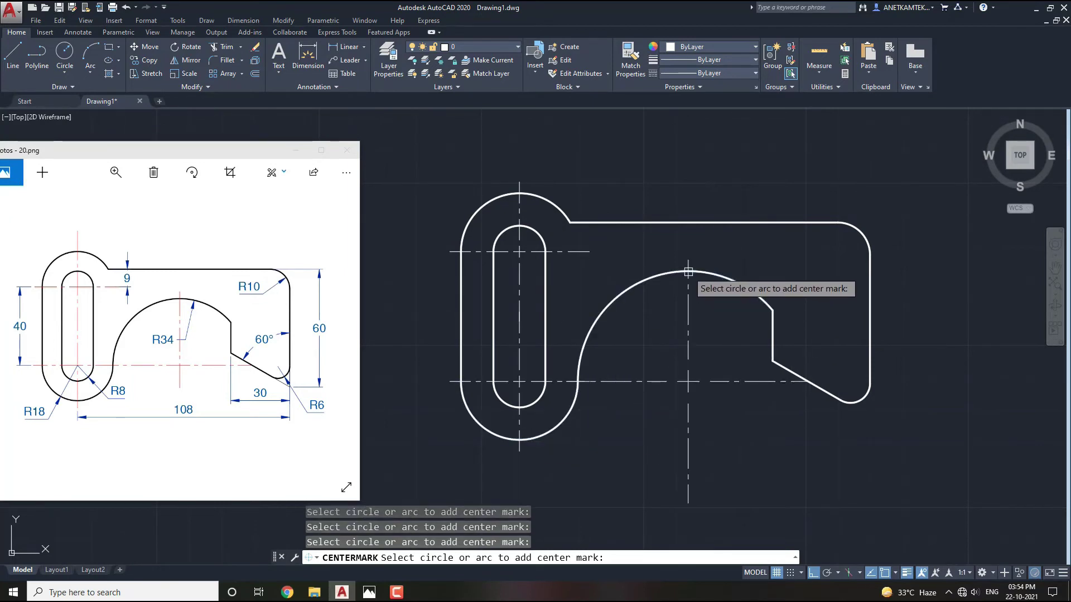
key("Escape")
Step: Select the three center marks and change their colour to Red
left_click(711, 363)
left_click(678, 393)
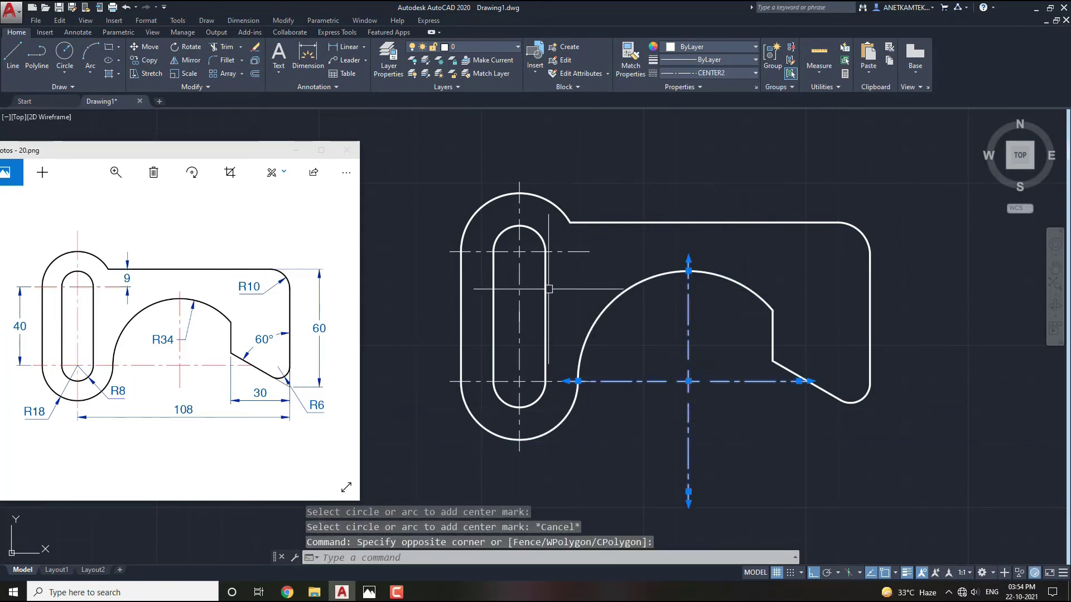
left_click(521, 270)
left_click(522, 369)
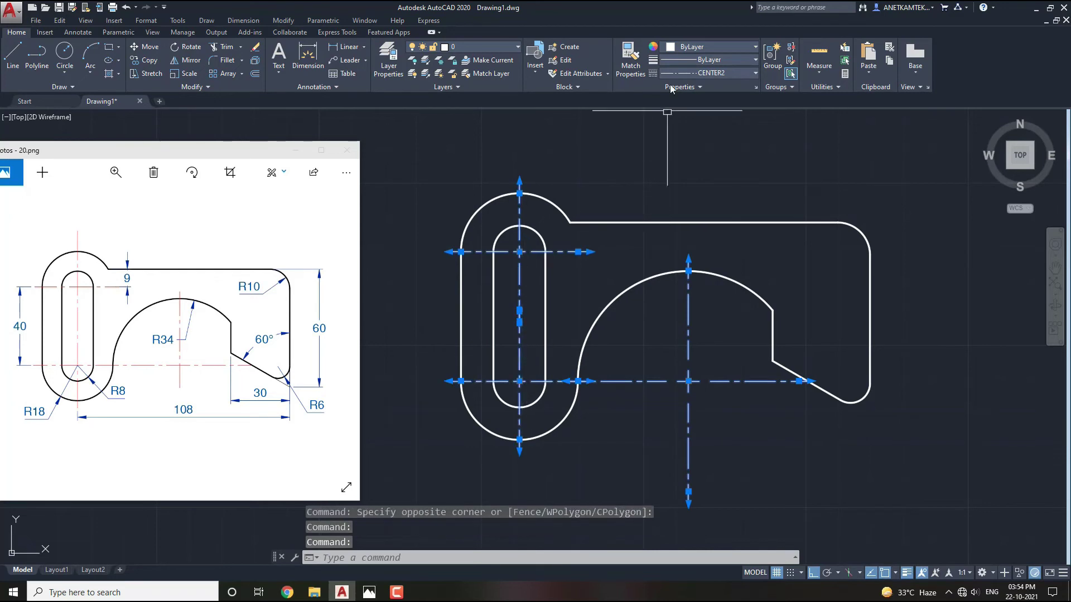
left_click(696, 50)
left_click(667, 160)
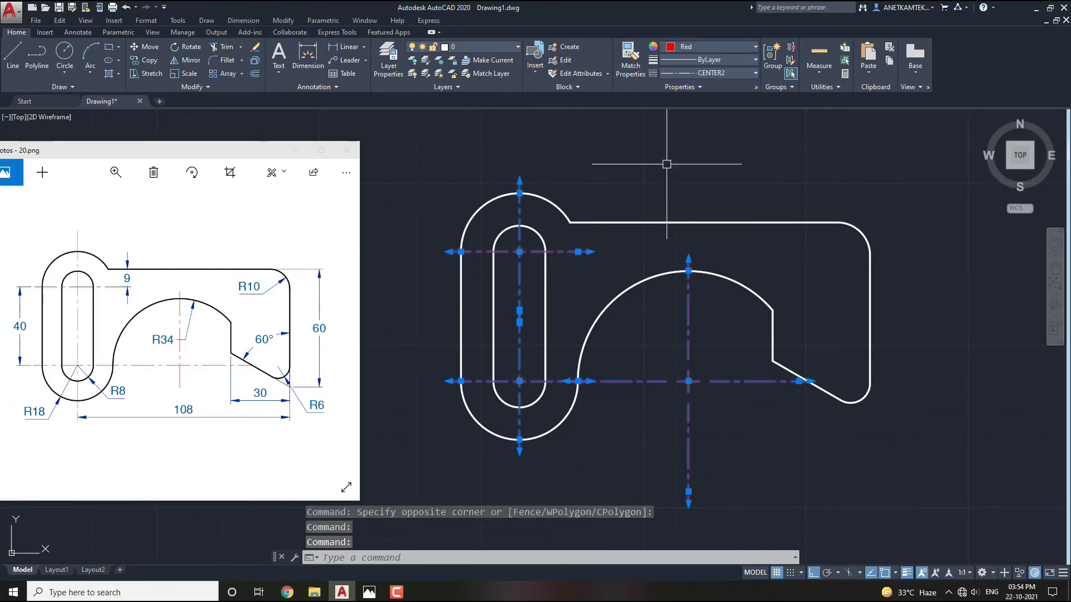
key("Escape")
mouse_move(631, 353)
middle_mouse_down()
mouse_move(640, 354)
mouse_move(627, 351)
middle_mouse_up()
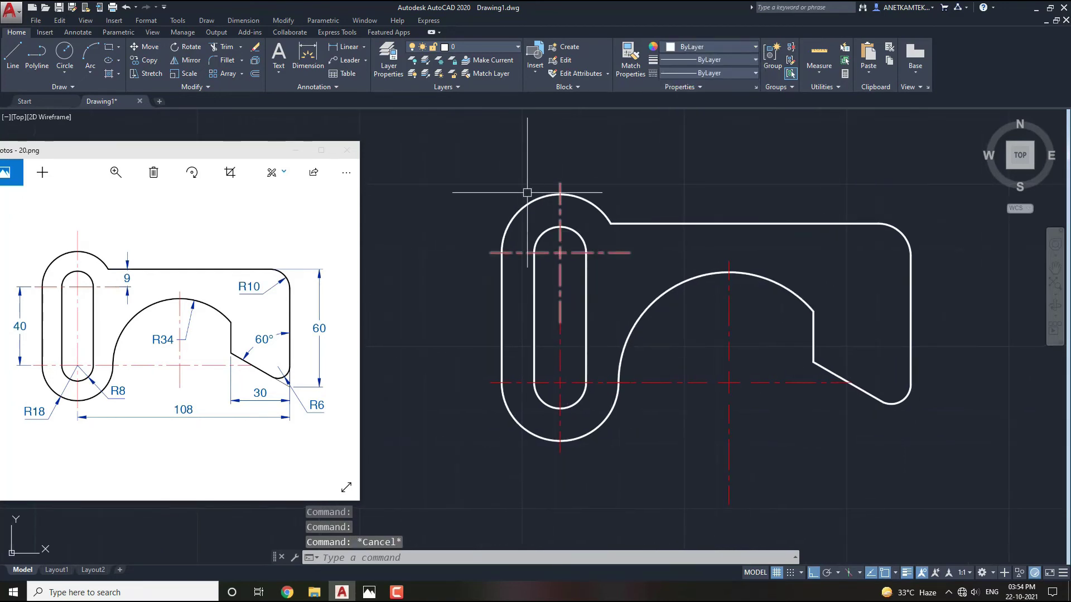
Step: Add the 40 linear dimension between the centerline ends, left of the part
left_click(351, 50)
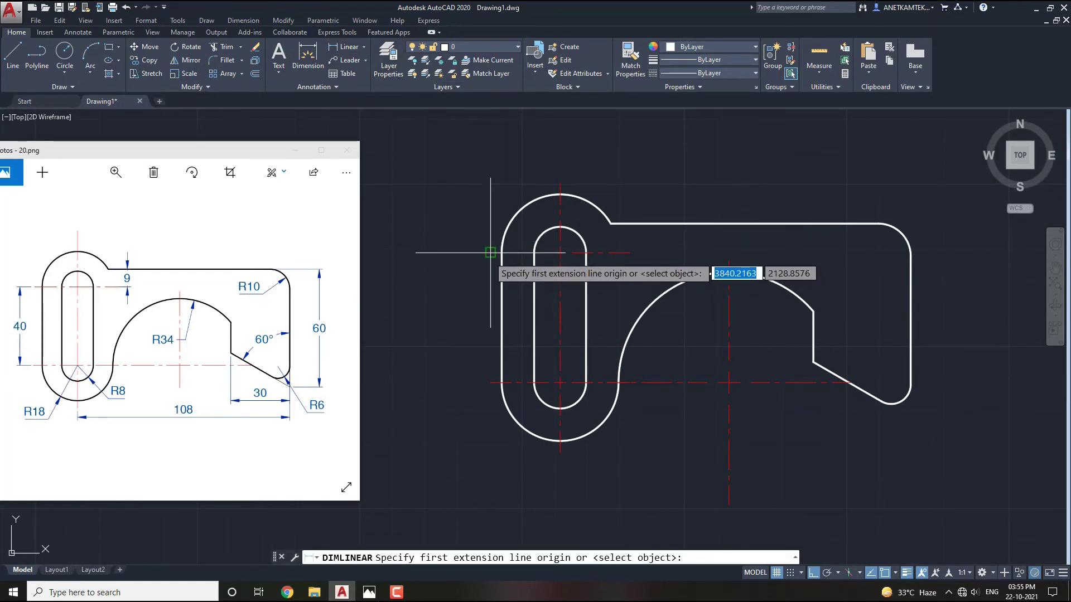
left_click(491, 252)
left_click(490, 382)
left_click(449, 312)
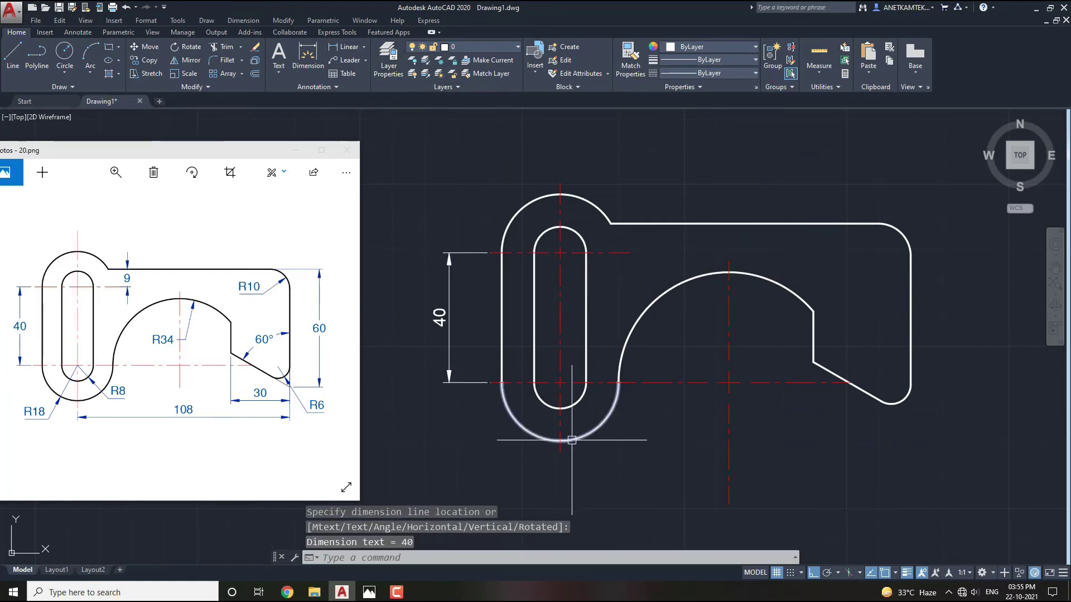
middle_click_drag(560, 459, 558, 398)
Step: Add the 108 and 30 horizontal dimensions below the bracket
key("space")
left_click(559, 398)
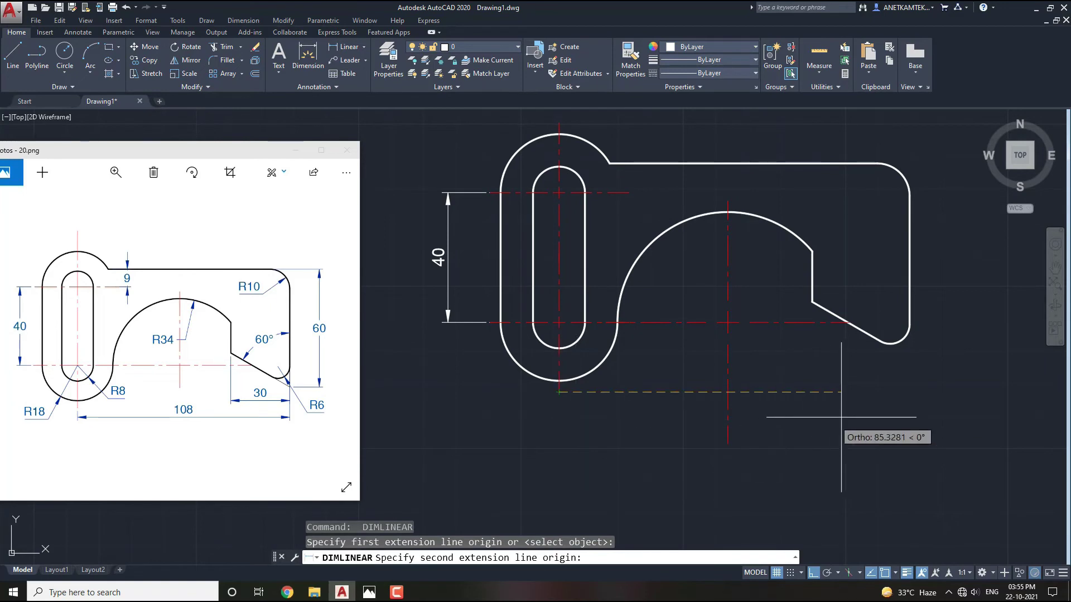
left_click(910, 324)
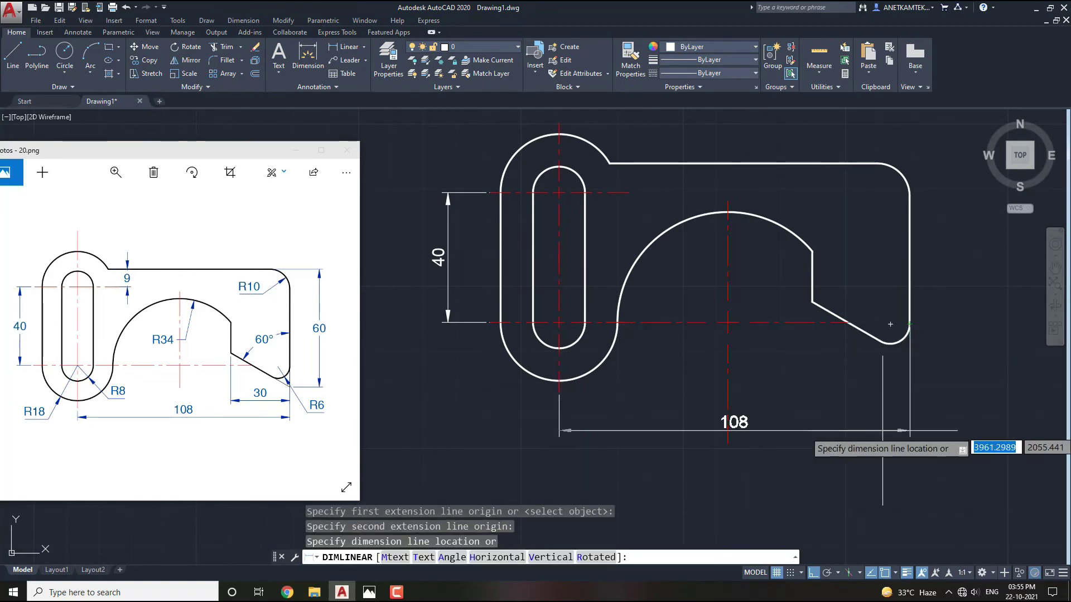
left_click(854, 479)
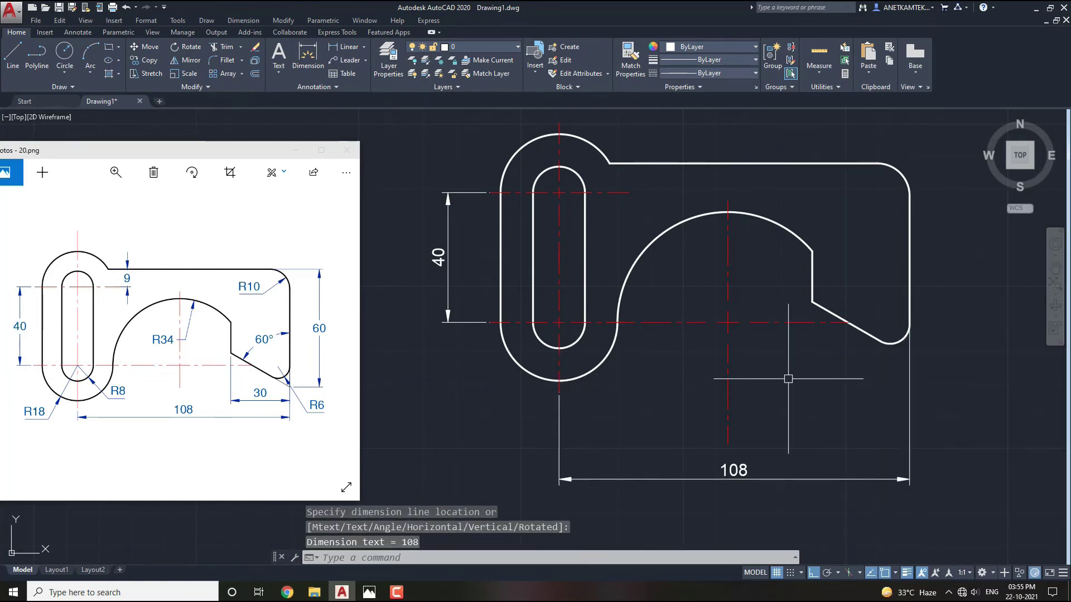
key("space")
left_click(812, 303)
left_click(910, 329)
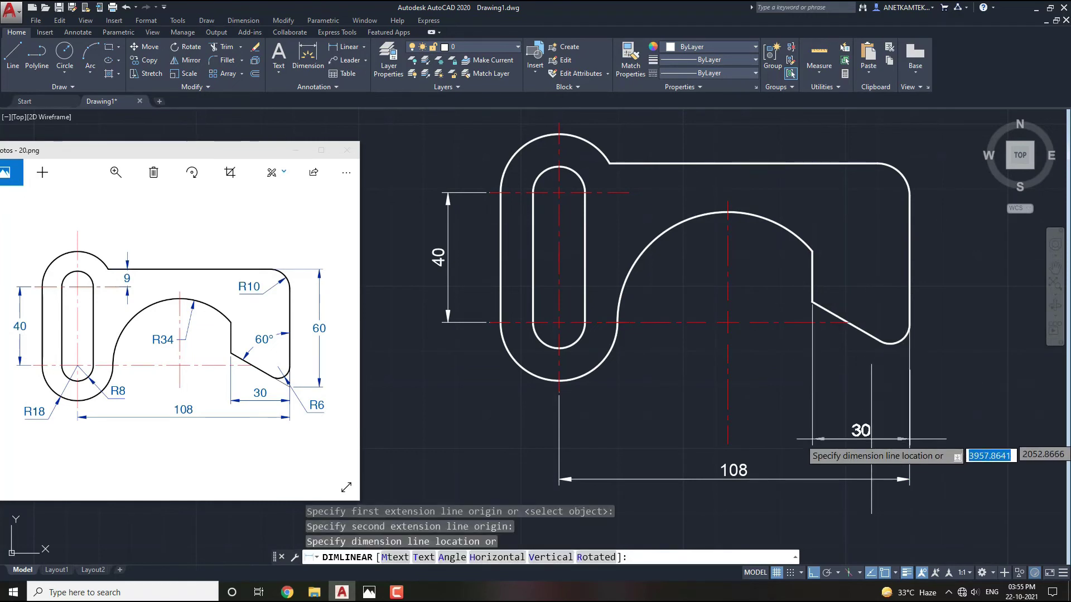
left_click(861, 446)
middle_click_drag(909, 374, 879, 394)
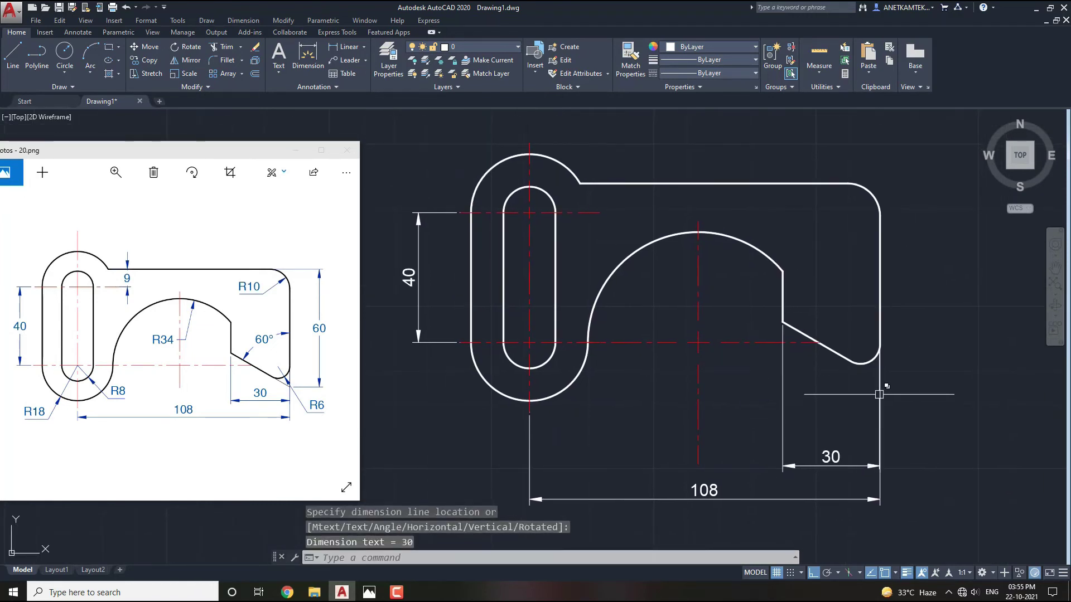
Step: Dimension the 60 overall height from the top-right edge to the R6 corner bottom
key("space")
left_click(849, 183)
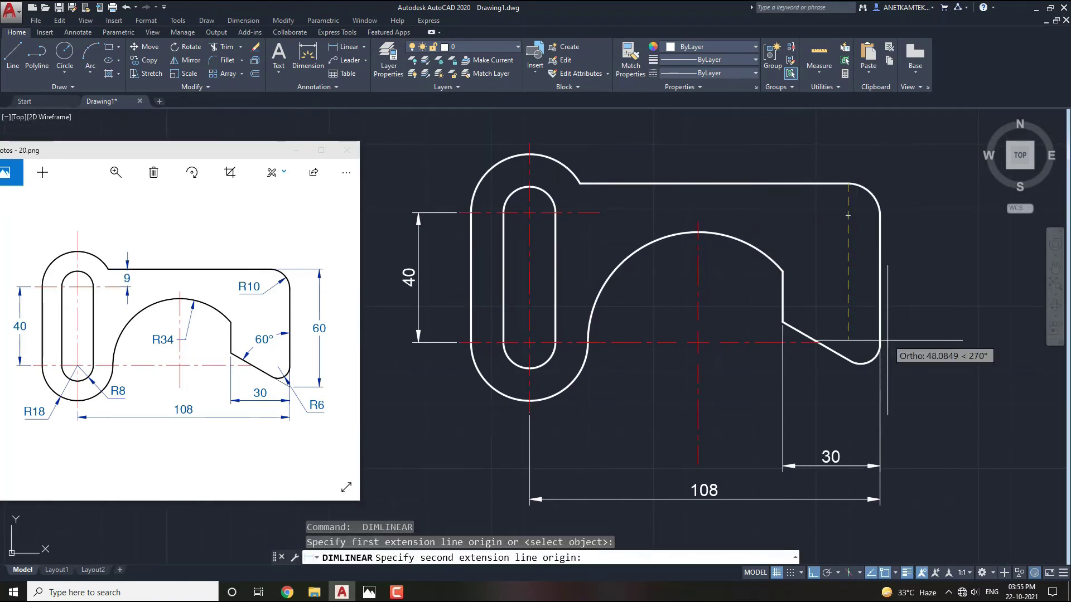
middle_click_drag(887, 340, 806, 332)
scroll(774, 385, "up", 1)
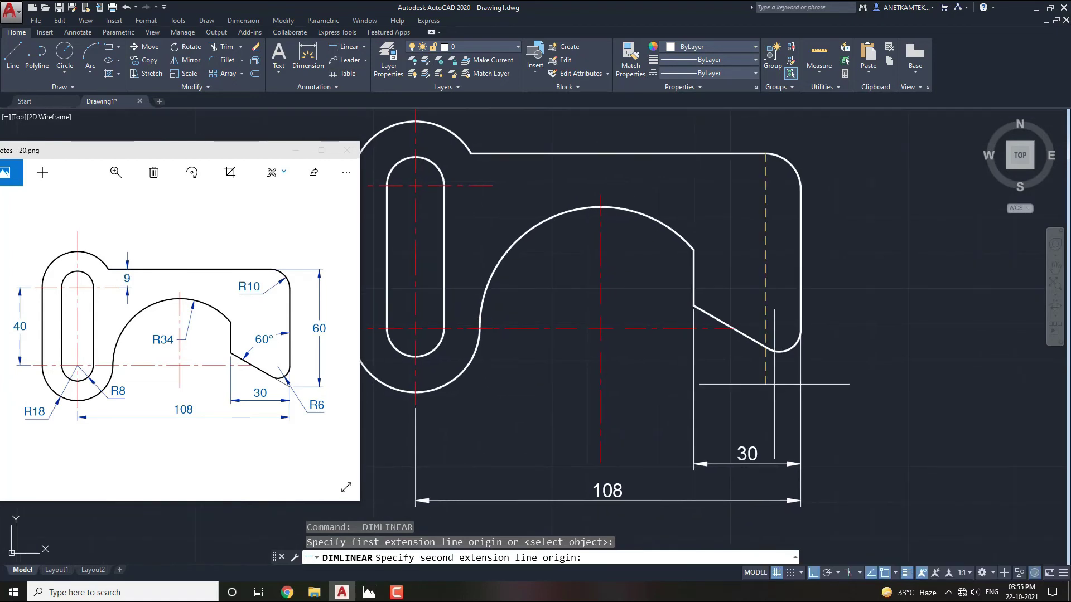
key("F8")
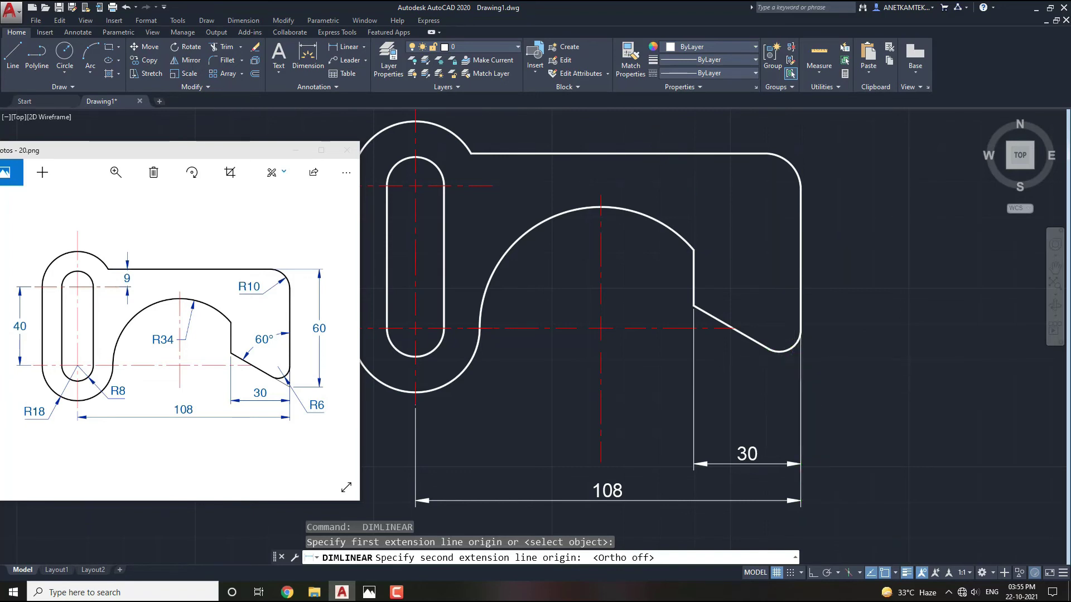
scroll(800, 368, "up", 1)
middle_click_drag(801, 368, 718, 363)
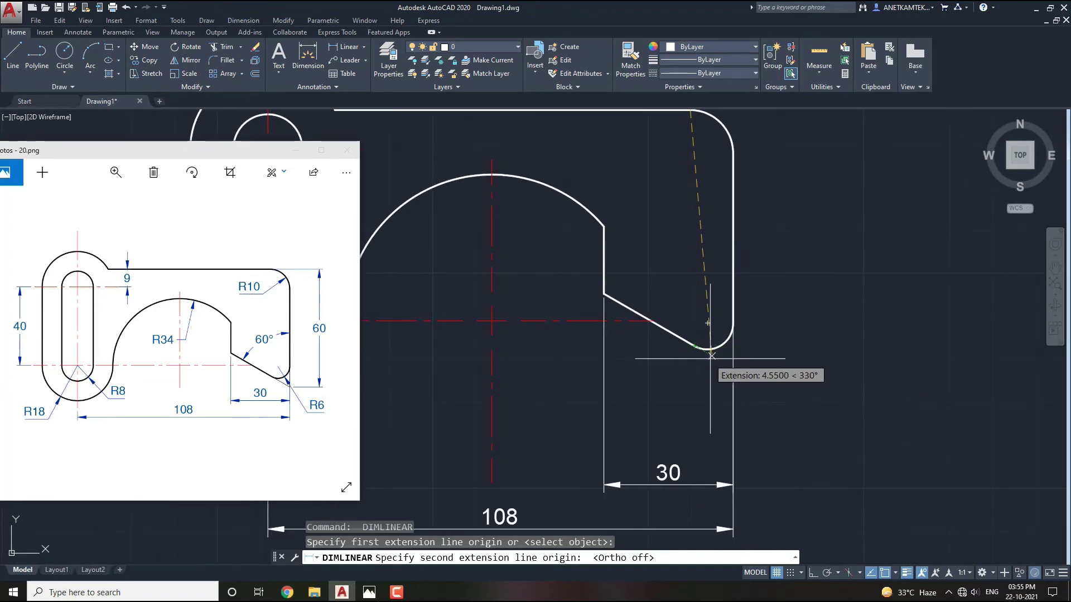
left_click(733, 369)
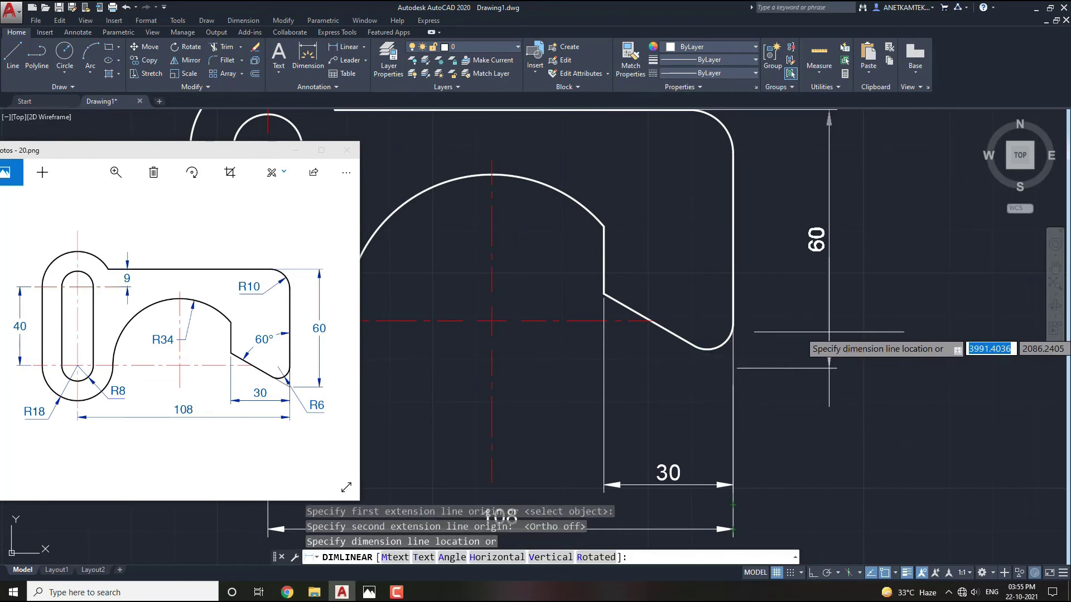
left_click(838, 330)
scroll(817, 343, "down", 1)
scroll(816, 342, "down", 1)
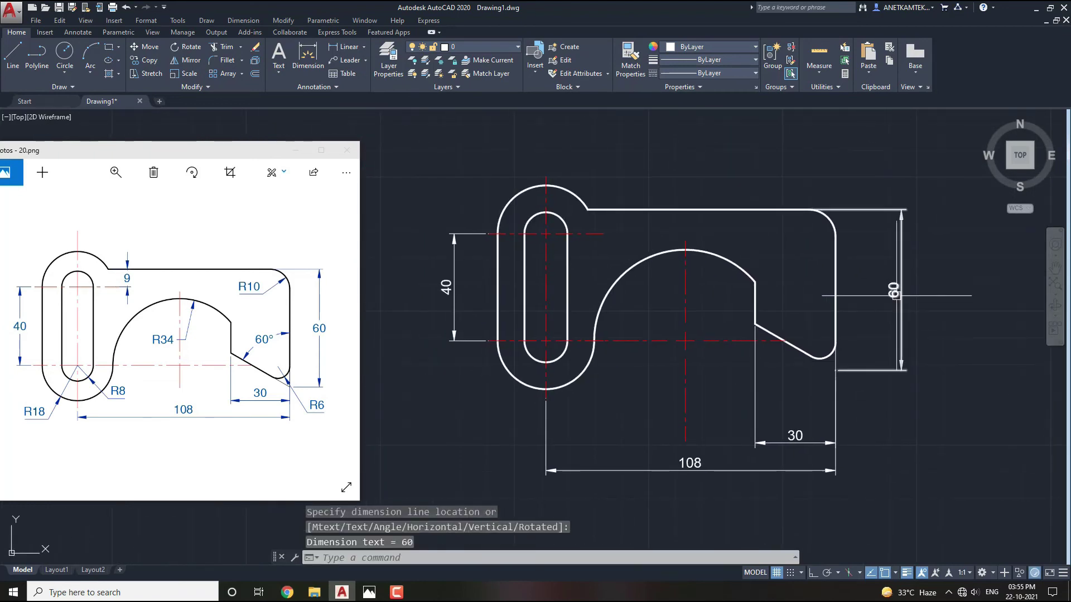
Step: Grip-stretch the 60 dimension line closer to the bracket
left_click(894, 311)
left_click(886, 341)
scroll(902, 371, "up", 1)
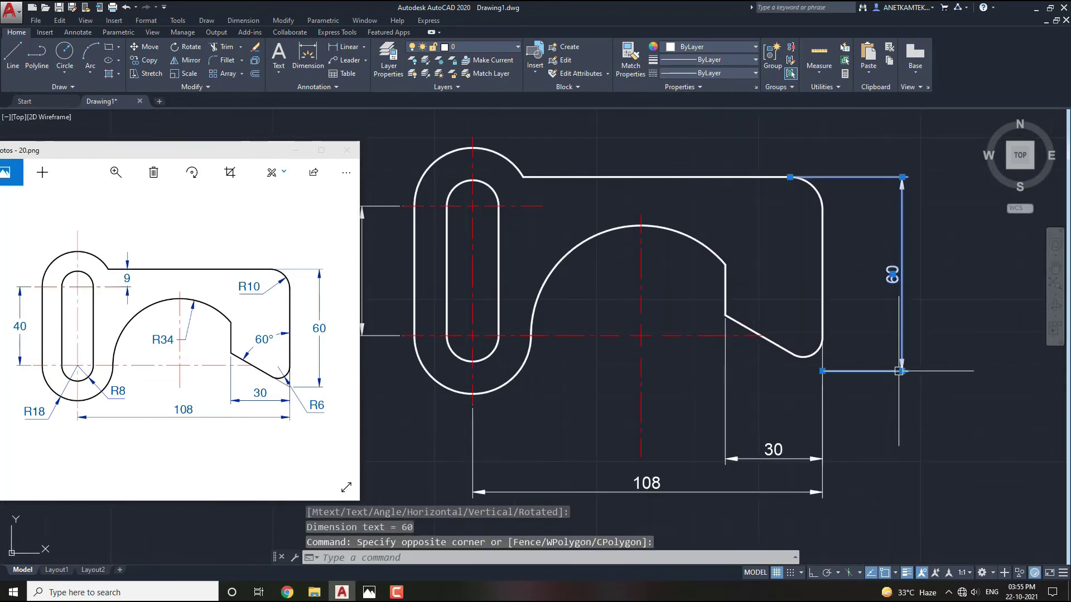
left_click(899, 371)
key("Escape")
scroll(836, 373, "down", 1)
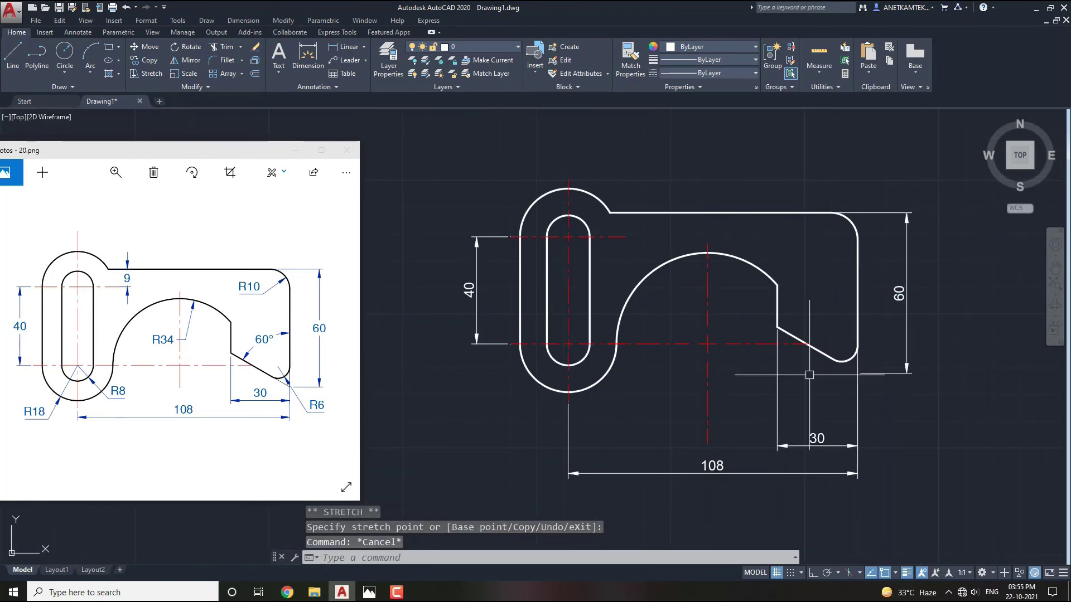
middle_click_drag(810, 375, 789, 395)
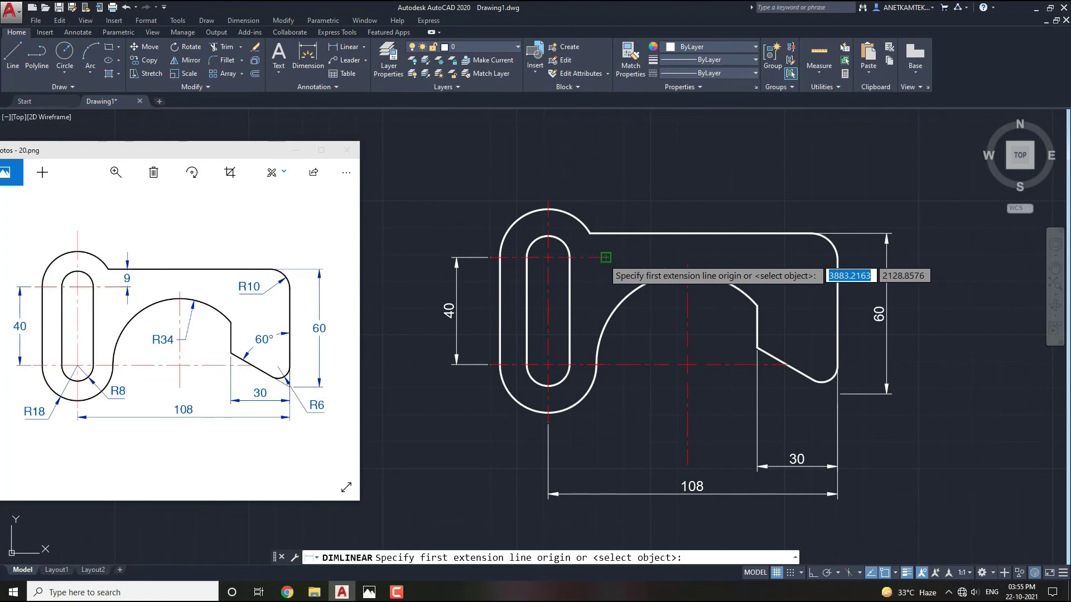
Step: Add the 9 linear dimension at the top step
left_click(606, 257)
left_click(591, 234)
left_click(624, 241)
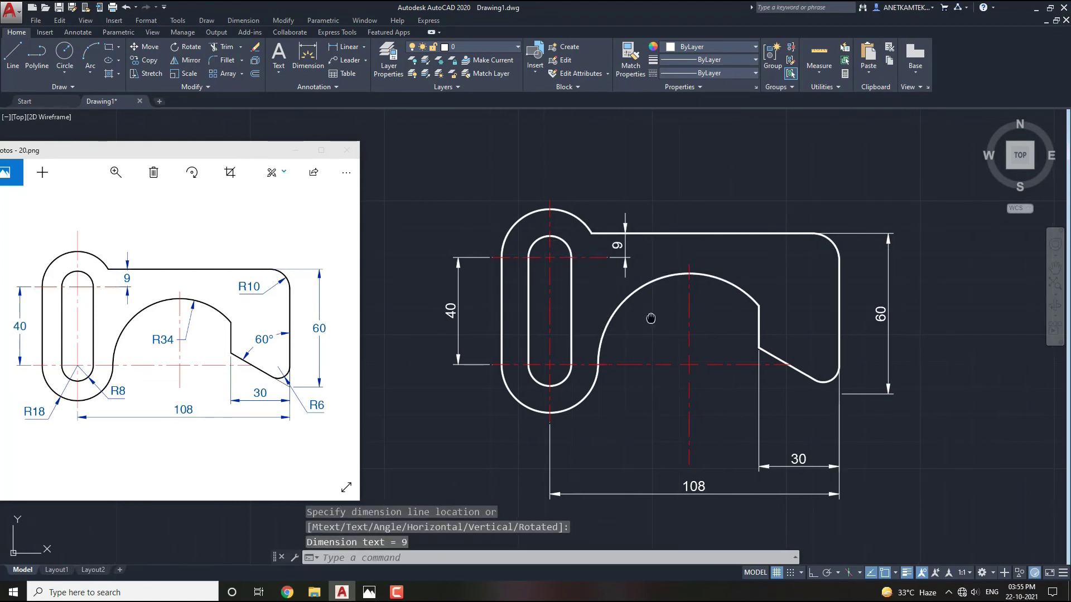
middle_click_drag(649, 317, 667, 315)
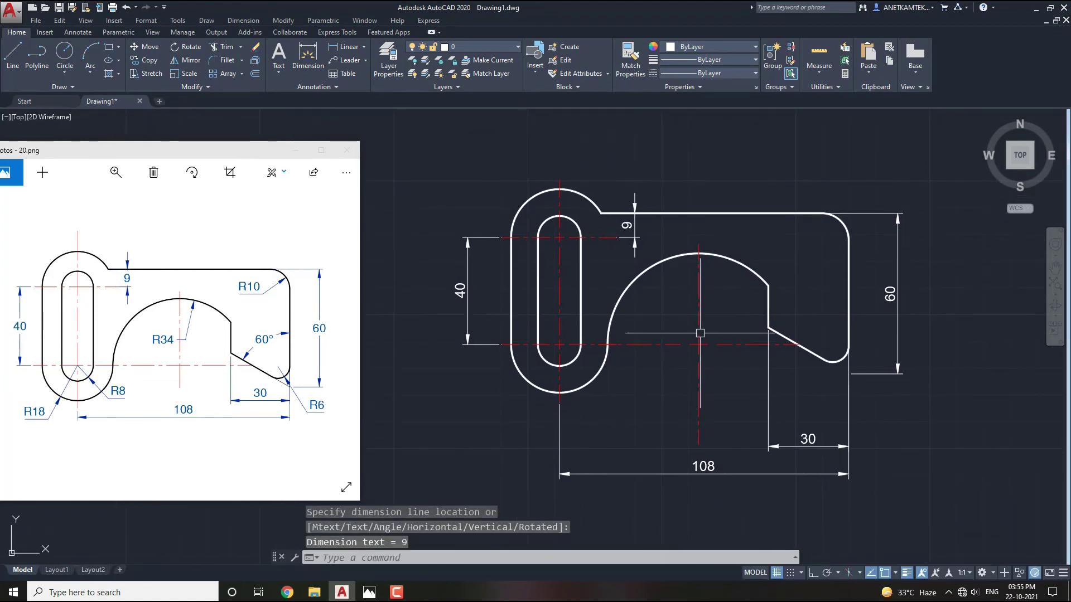
left_click(364, 47)
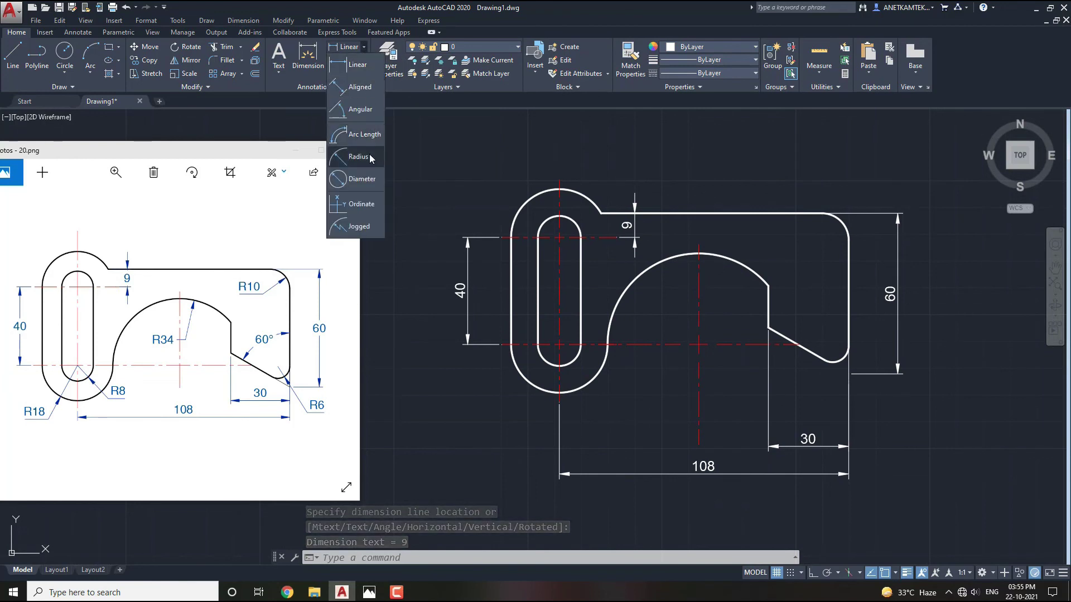
Step: Add radius dimensions R8 inside the slot end and R18 on its outer rounded end
left_click(351, 156)
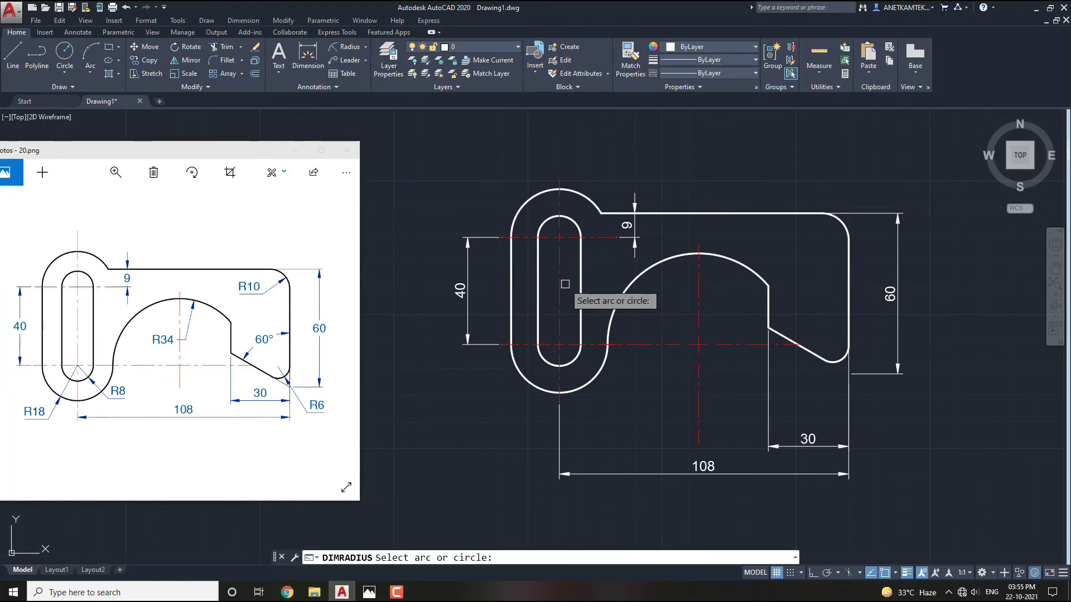
left_click(576, 361)
left_click(601, 393)
key("Return")
left_click(542, 391)
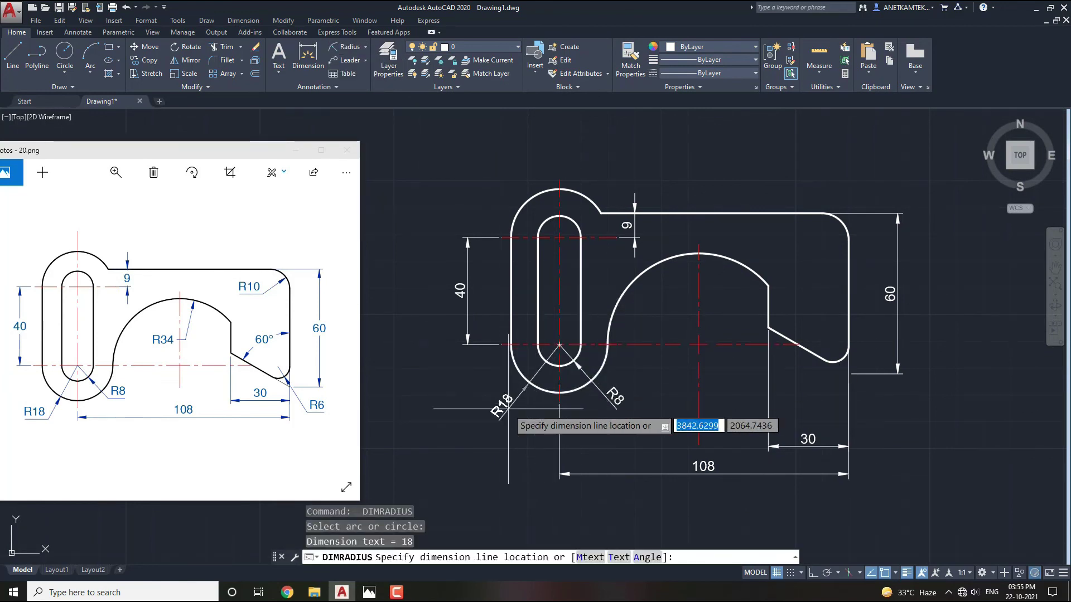
left_click(508, 409)
middle_click_drag(508, 409, 491, 409)
Step: Add the R34 radius on the large hook arc and R6 on the lower-right corner
key("Return")
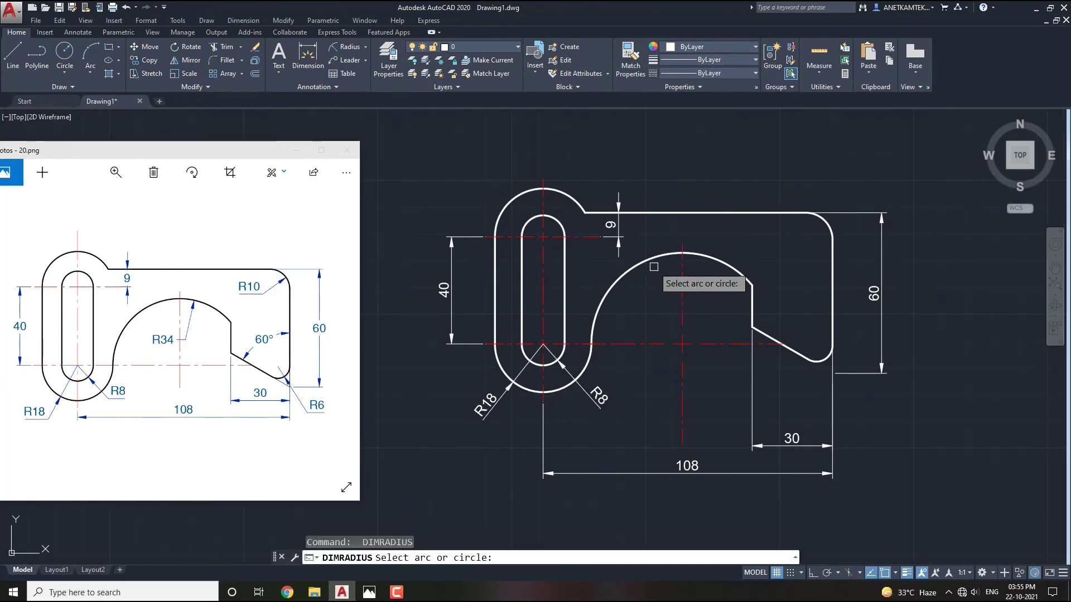
left_click(650, 266)
middle_click_drag(741, 348, 693, 339)
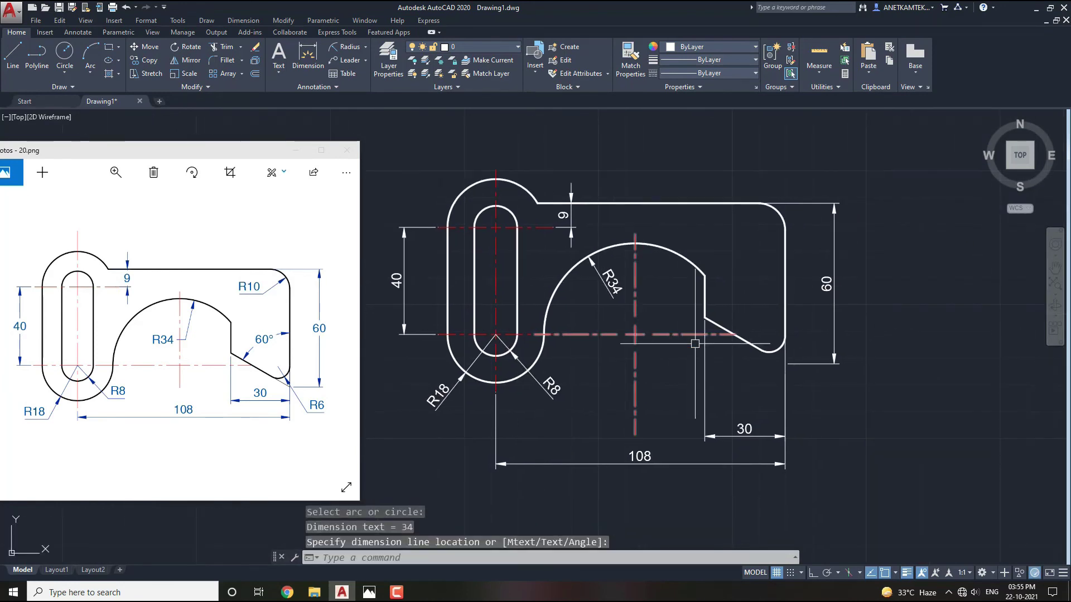
key("Return")
left_click(786, 352)
left_click(812, 404)
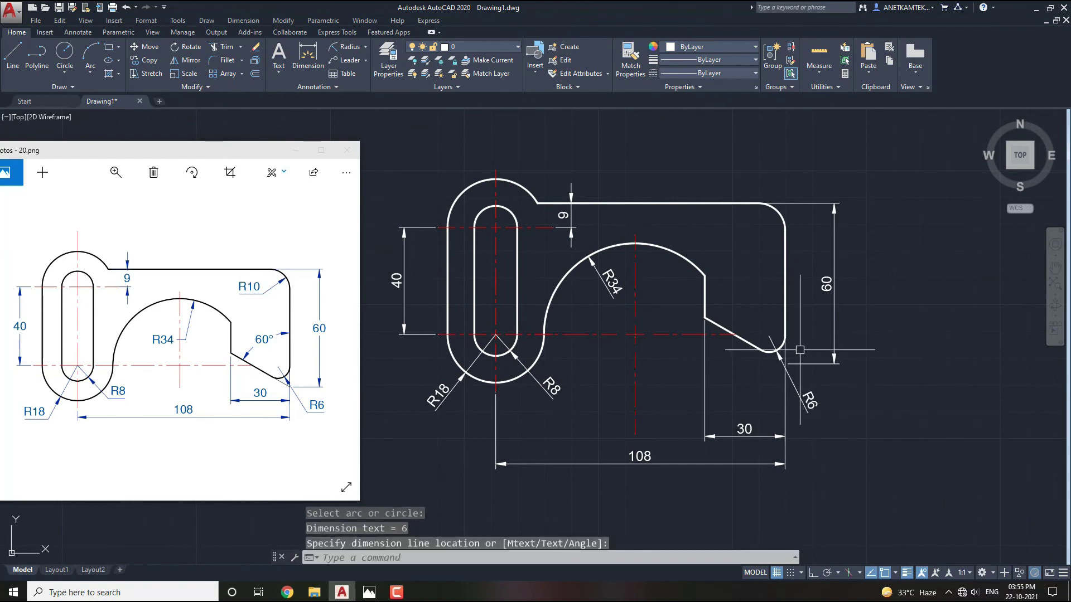
middle_click_drag(799, 271, 804, 304)
Step: Add the R10 radius dimension at the top-right rounded corner
key("Return")
left_click(782, 246)
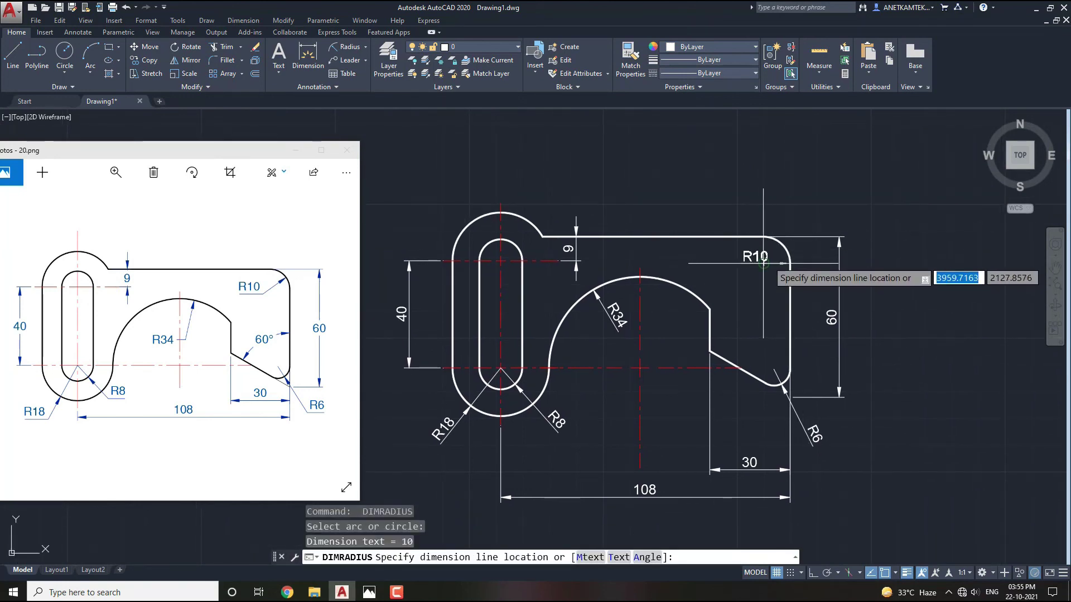
left_click(772, 254)
middle_click_drag(737, 324, 759, 325)
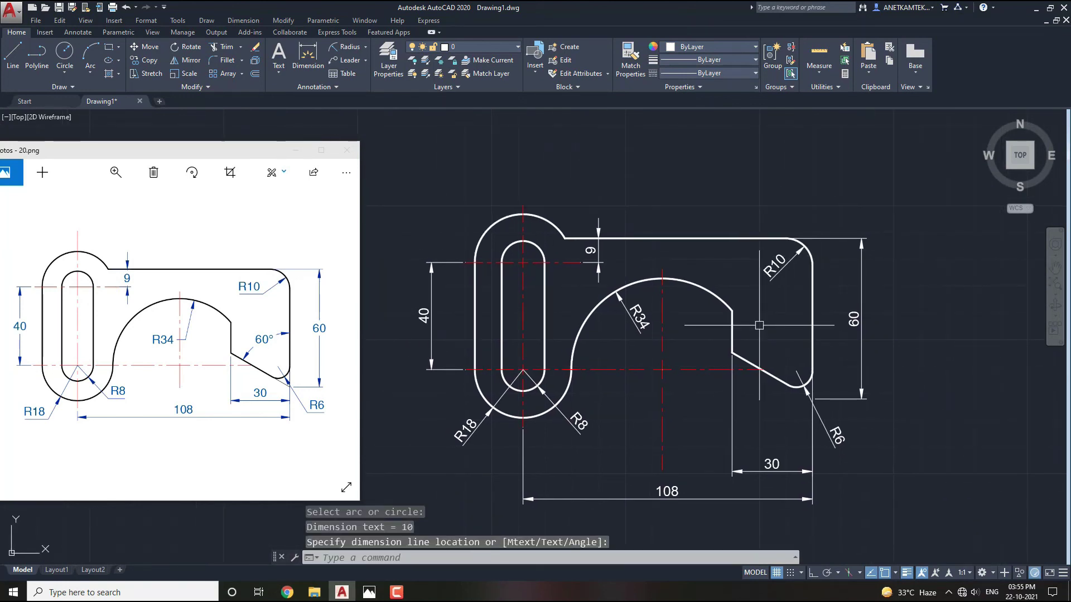
key("Escape")
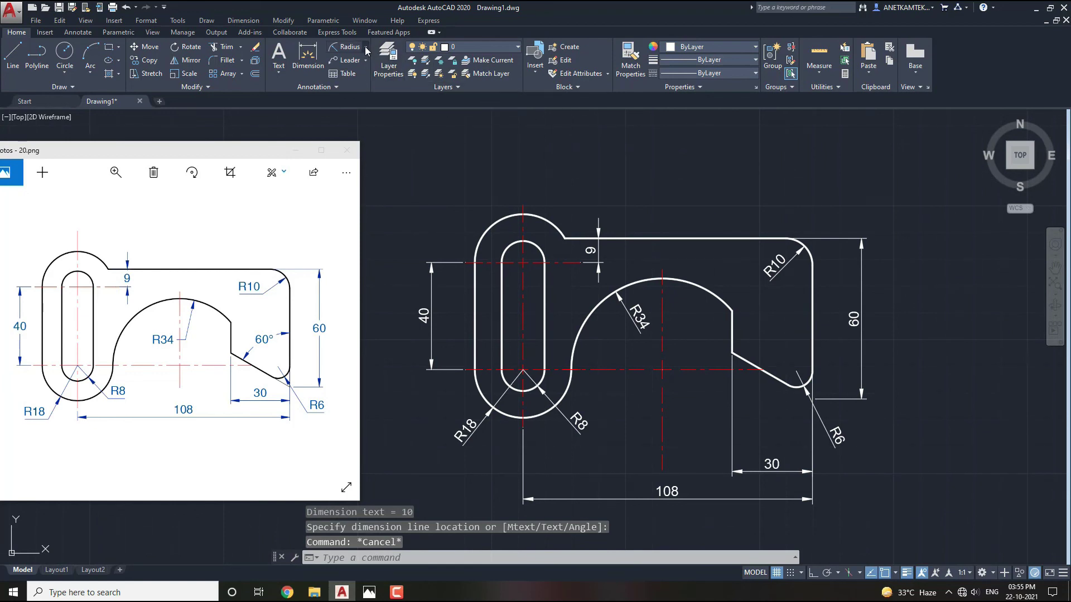
left_click(366, 48)
Step: Add a 60° angular dimension between the slanted edge and the horizontal centerline
left_click(360, 111)
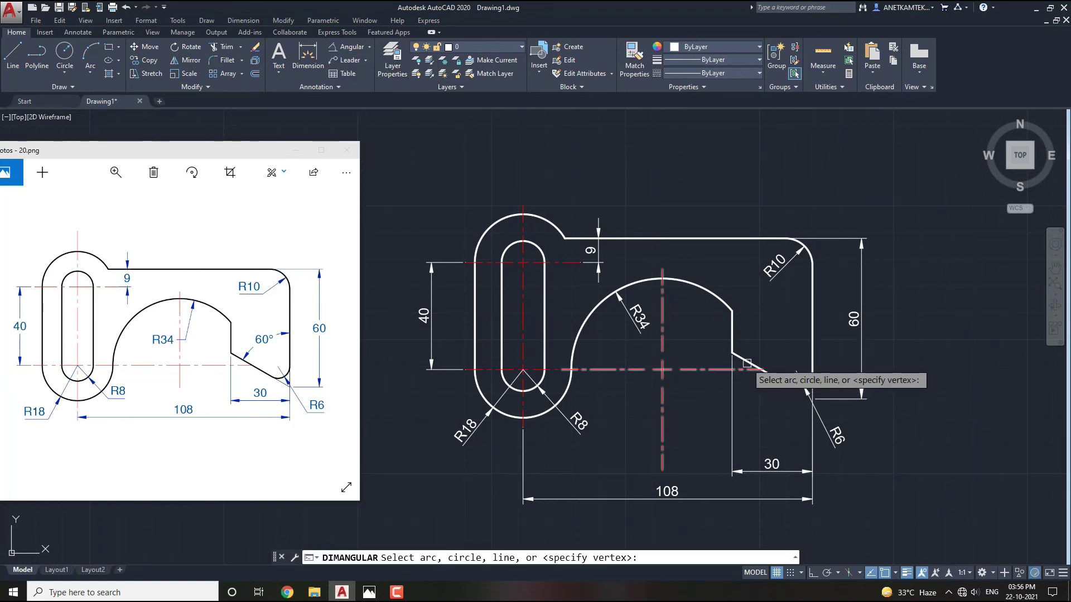
left_click(754, 364)
left_click(812, 346)
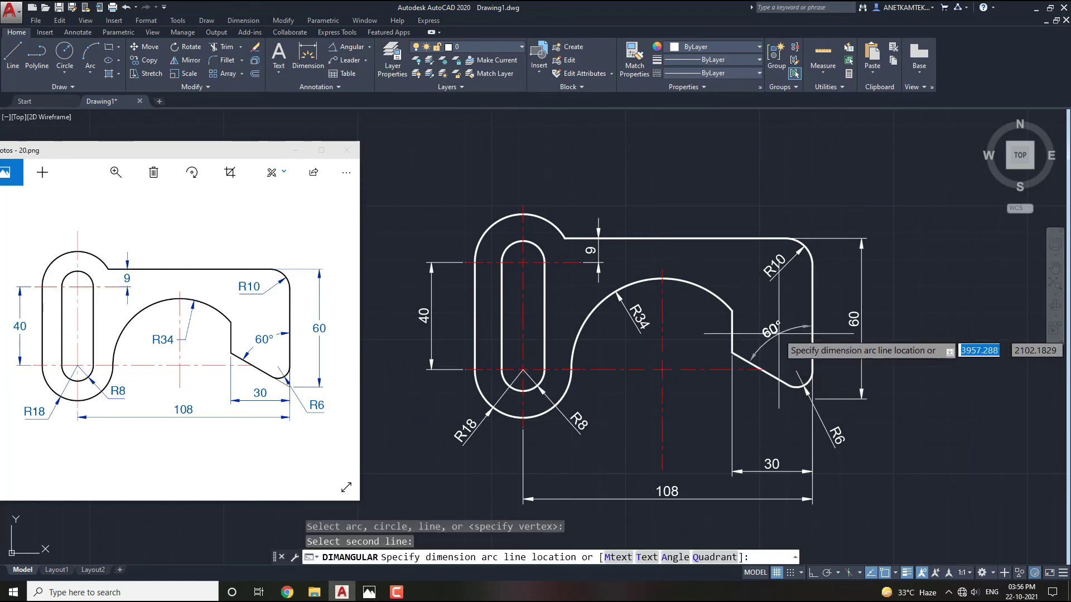
middle_click_drag(754, 374, 771, 338)
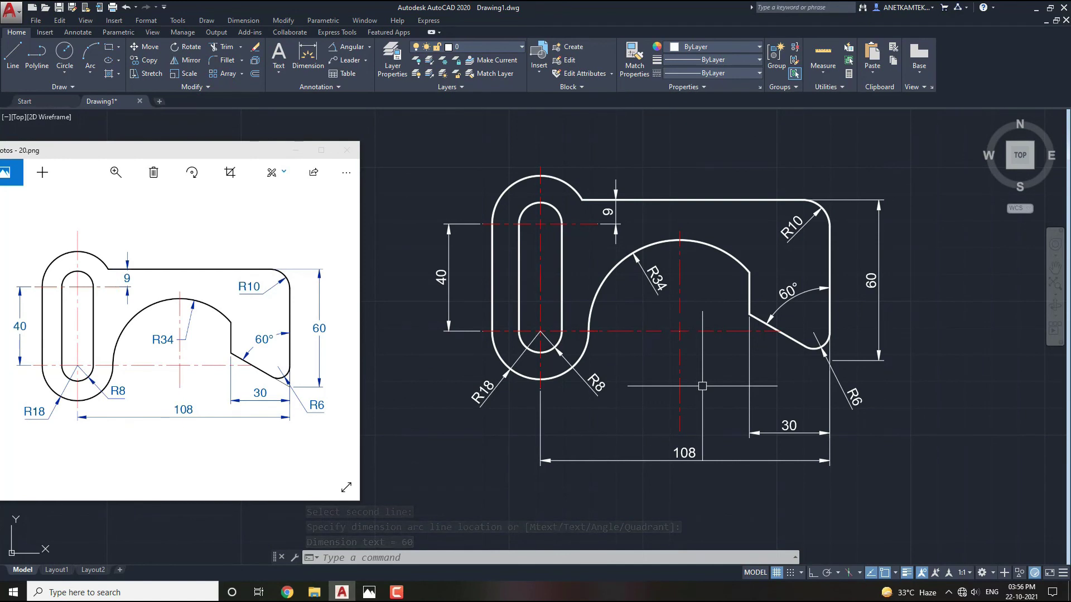
middle_click_drag(702, 386, 697, 392)
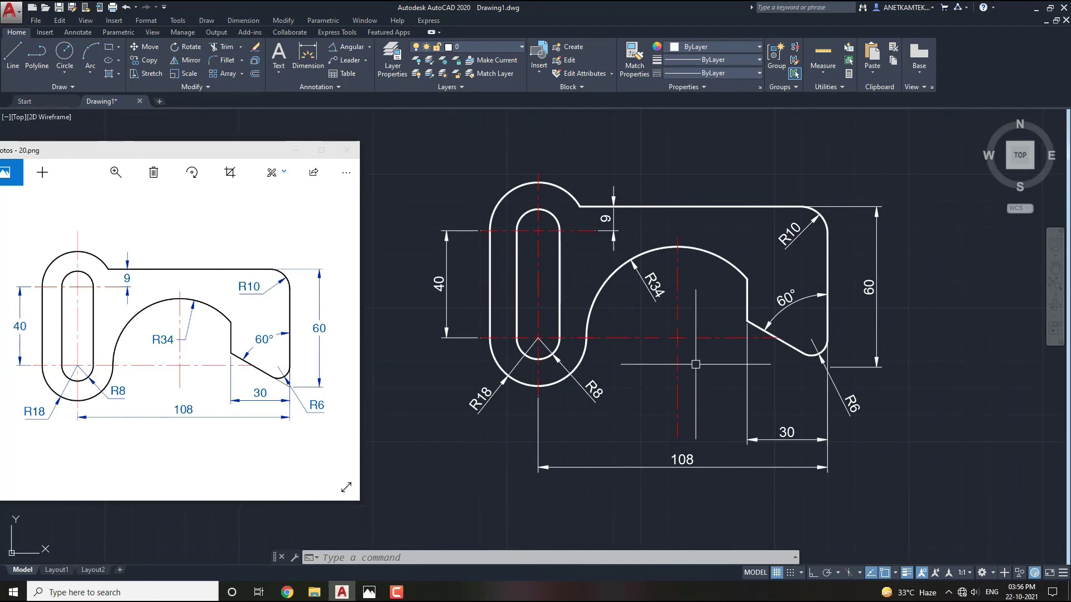